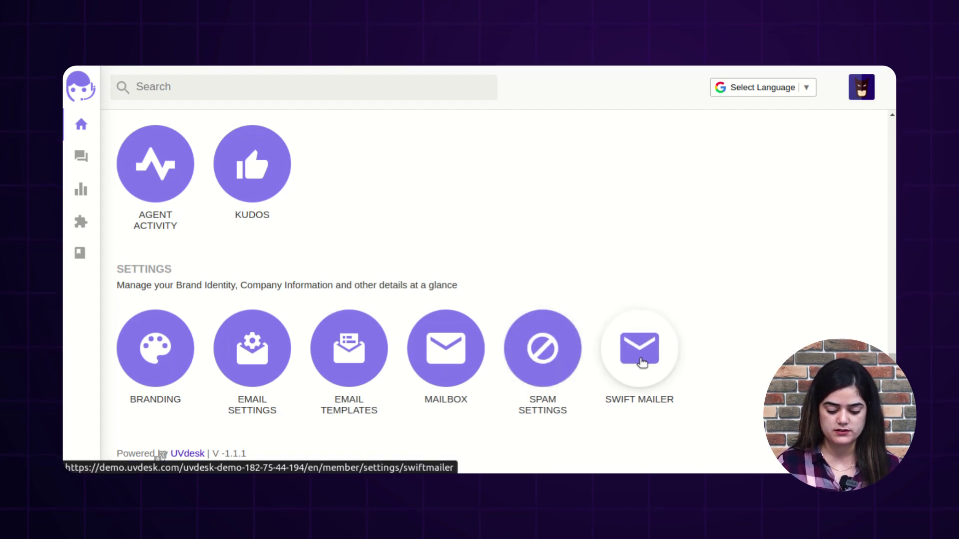
Step: Open the Swift Mailer settings to list the existing mailer_7318 Gmail configuration
left_click(641, 361)
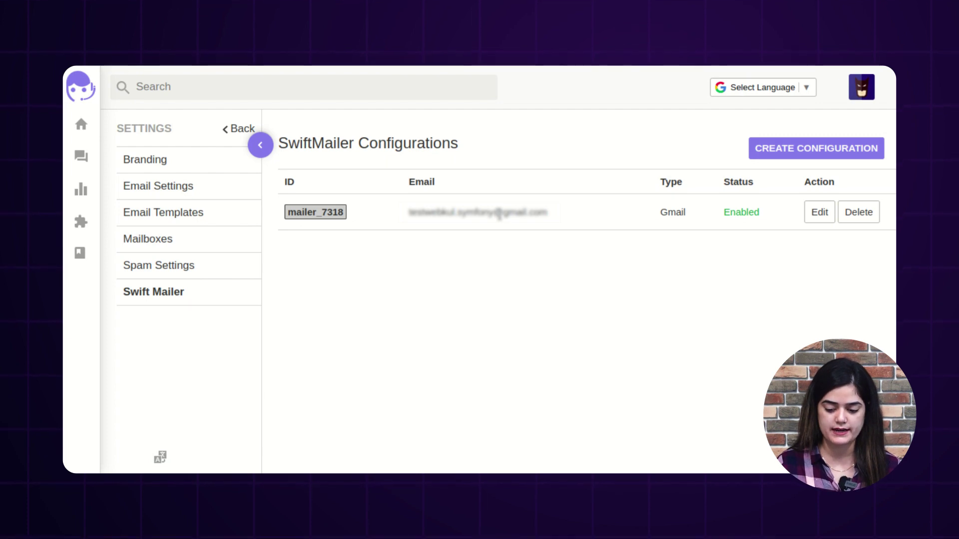
Step: Create a new Swift Mailer configuration and set its Transport Type to Gmail
left_click(820, 158)
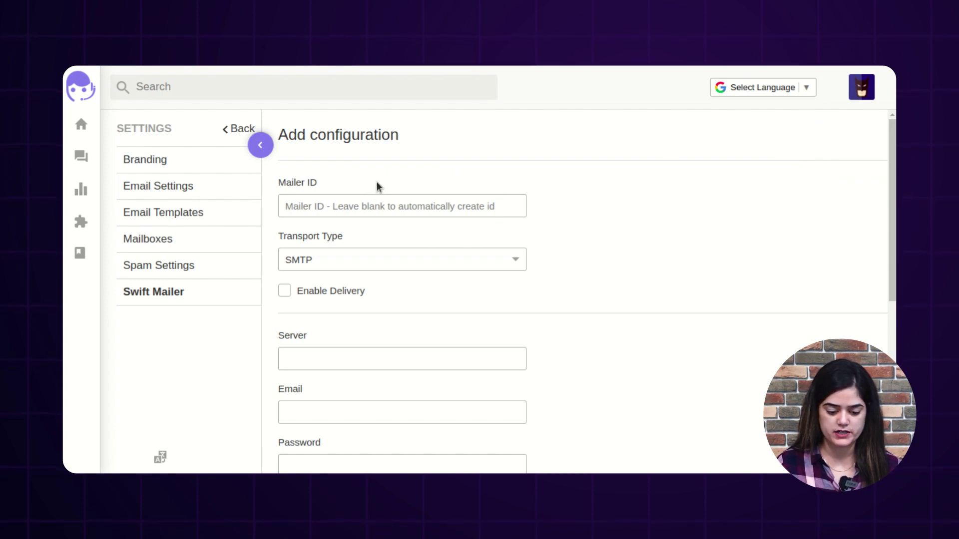
scroll(575, 290, "down", 3)
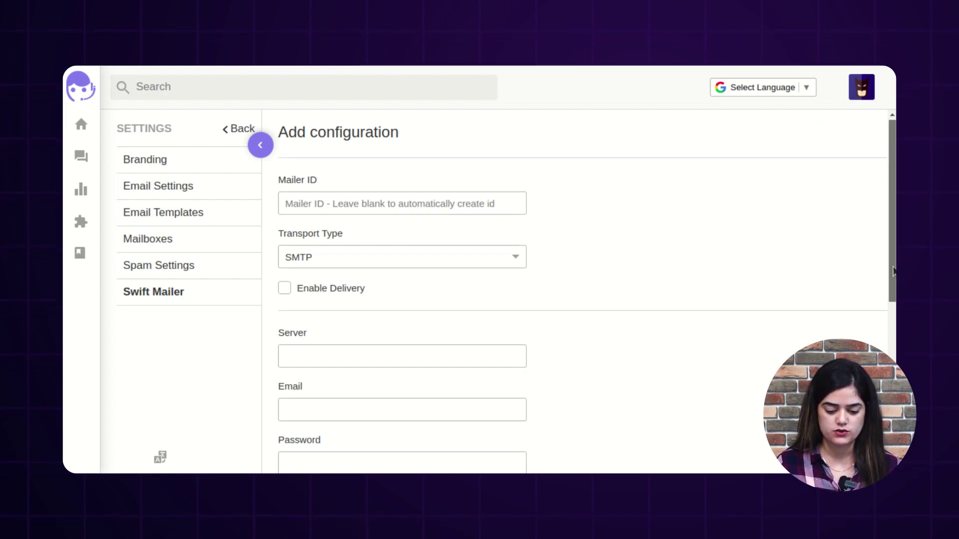
scroll(454, 226, "down", 3)
scroll(454, 226, "up", 6)
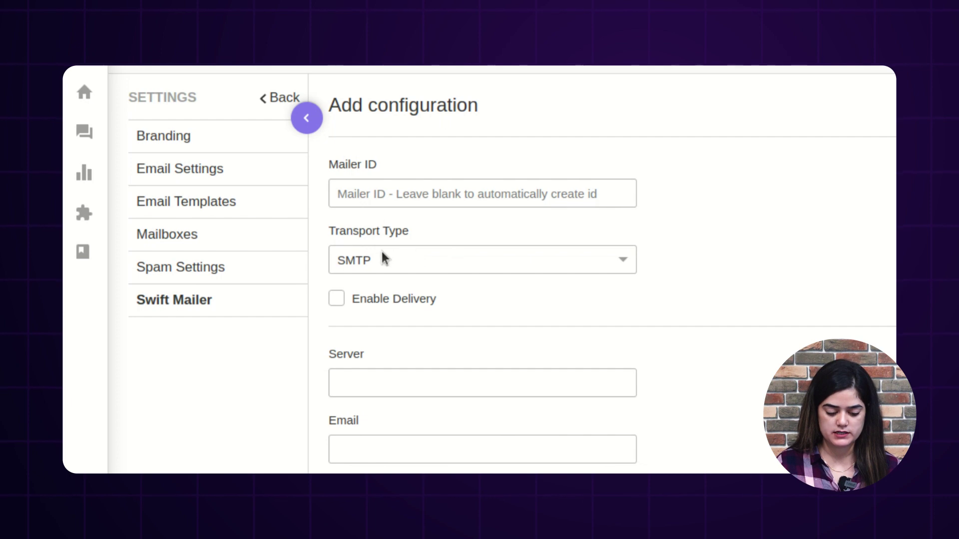
left_click(398, 265)
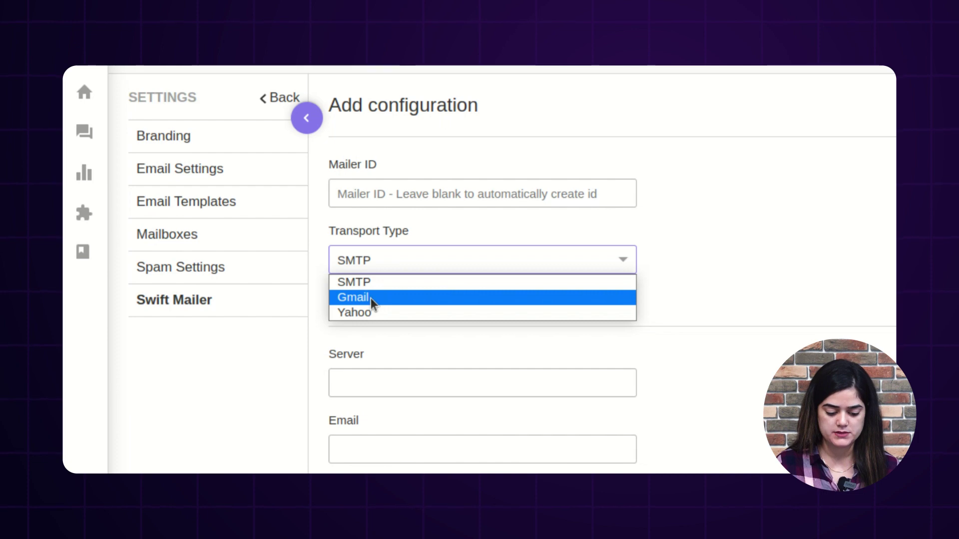
left_click(370, 297)
scroll(370, 297, "down", 1)
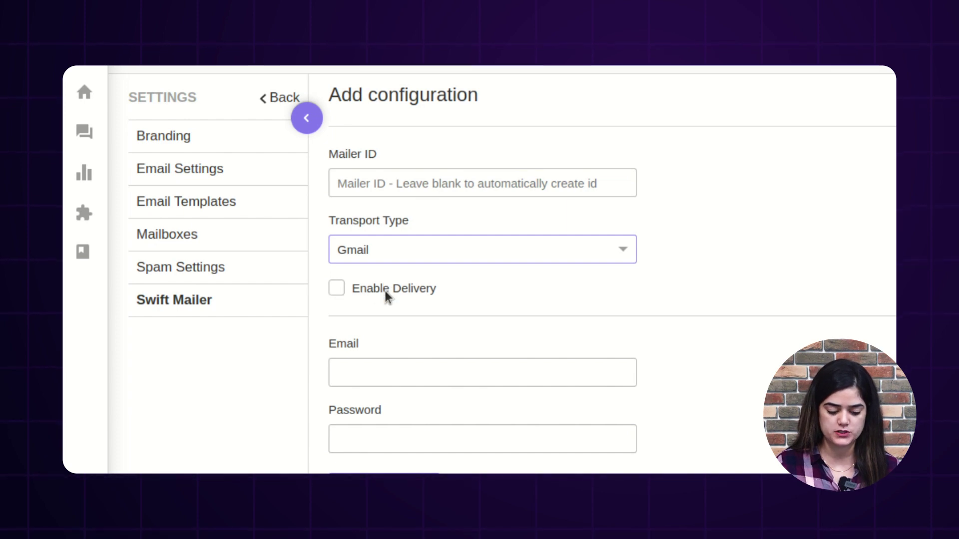
Step: Enable delivery, enter the sender e-mail and account password, and save mailer_2676
left_click(343, 287)
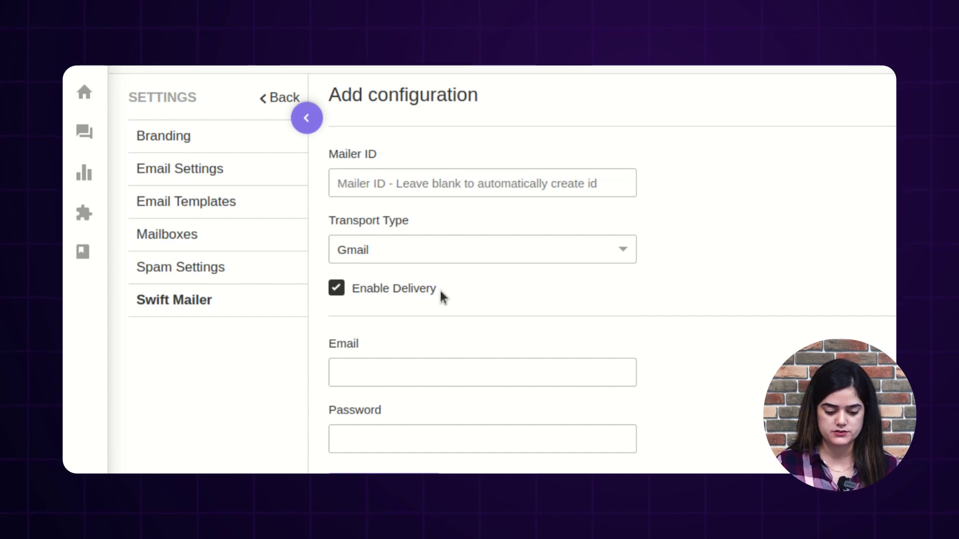
left_click(423, 379)
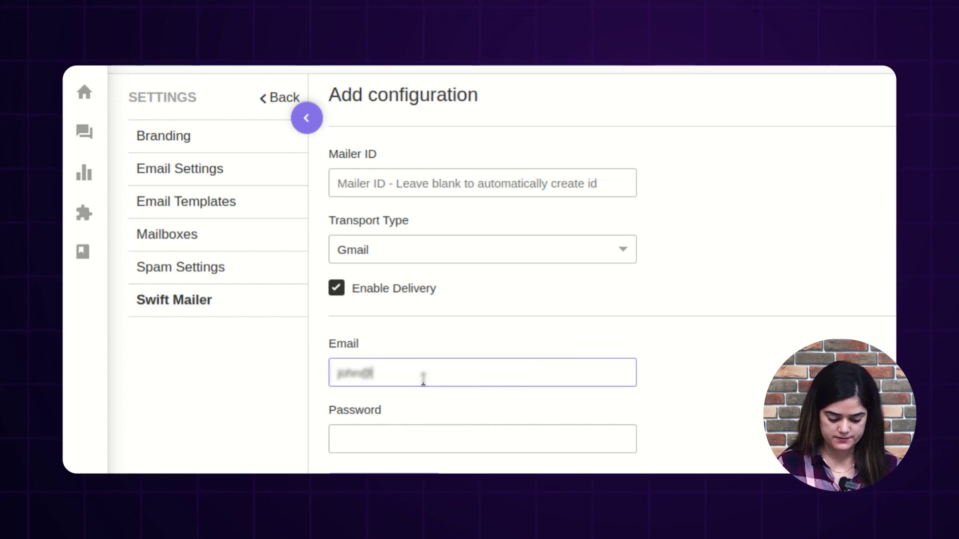
left_click(422, 451)
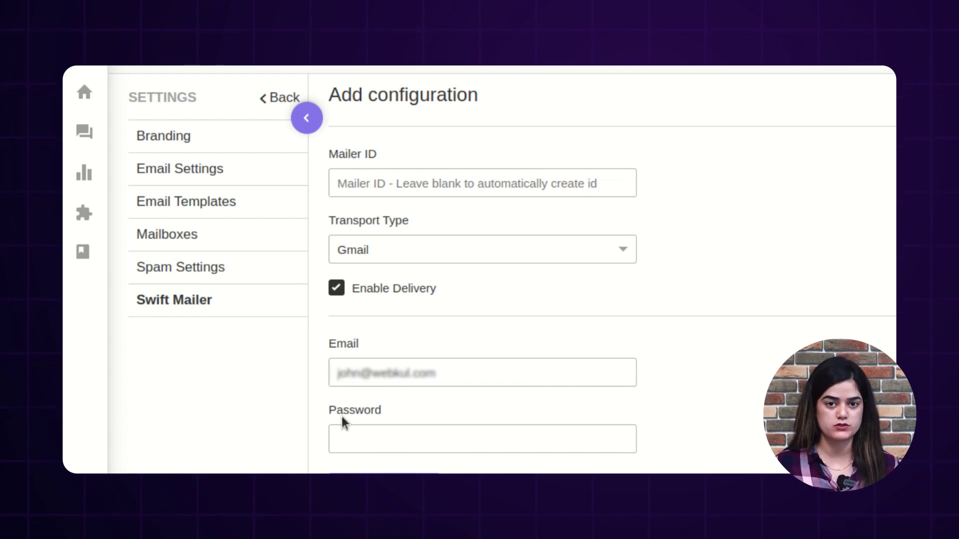
left_click(389, 446)
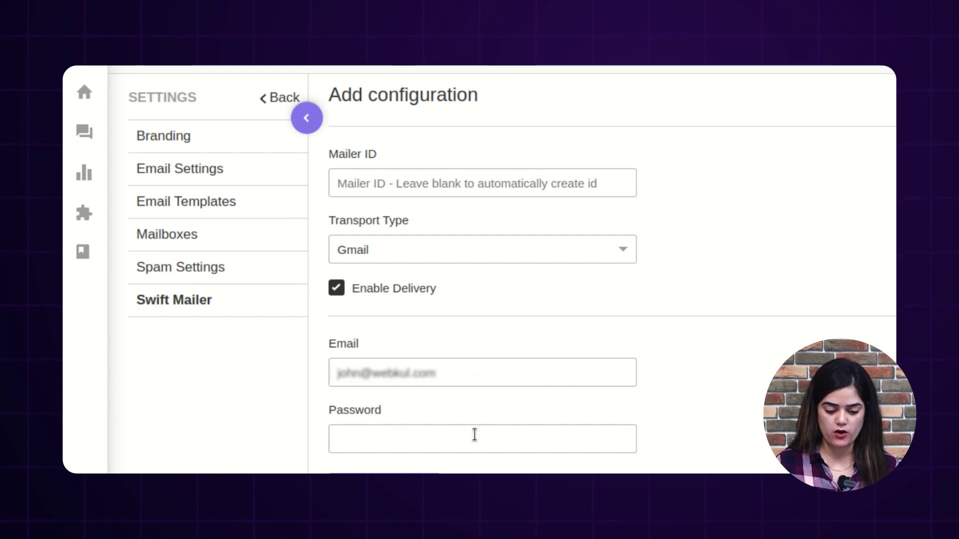
scroll(477, 432, "up", 1)
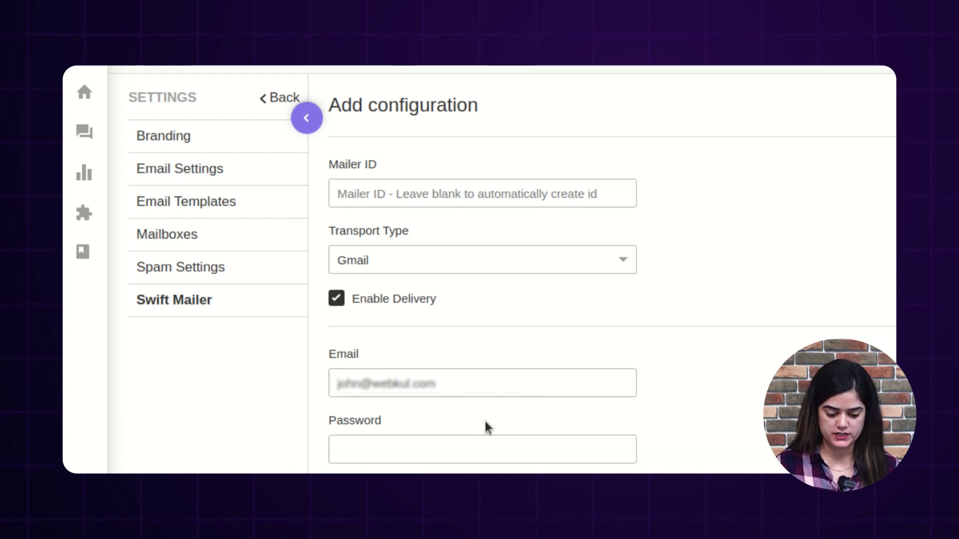
left_click(411, 444)
type("••••••••")
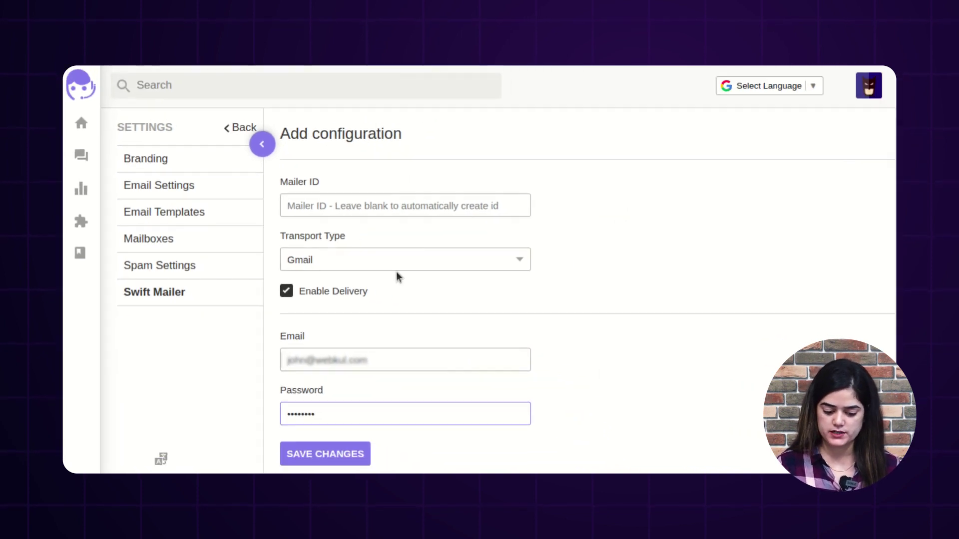
left_click(320, 456)
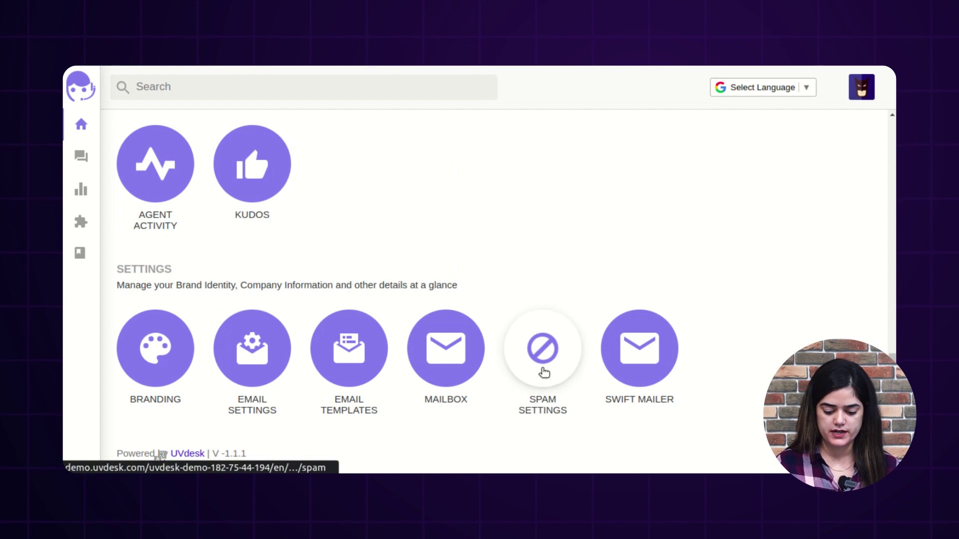
Step: In Spam Settings, add two comma-separated test Gmail addresses to the Black list and save
left_click(543, 372)
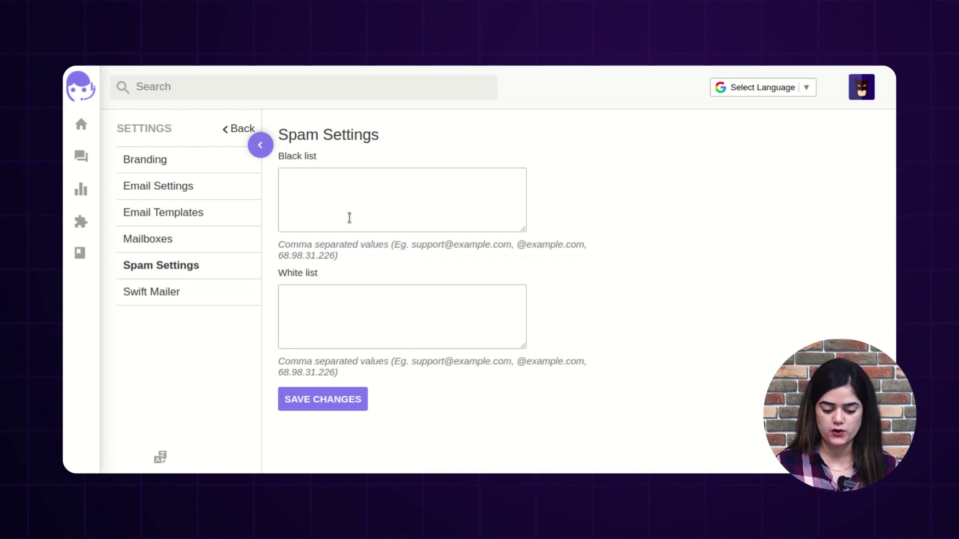
left_click(358, 198)
type("test@")
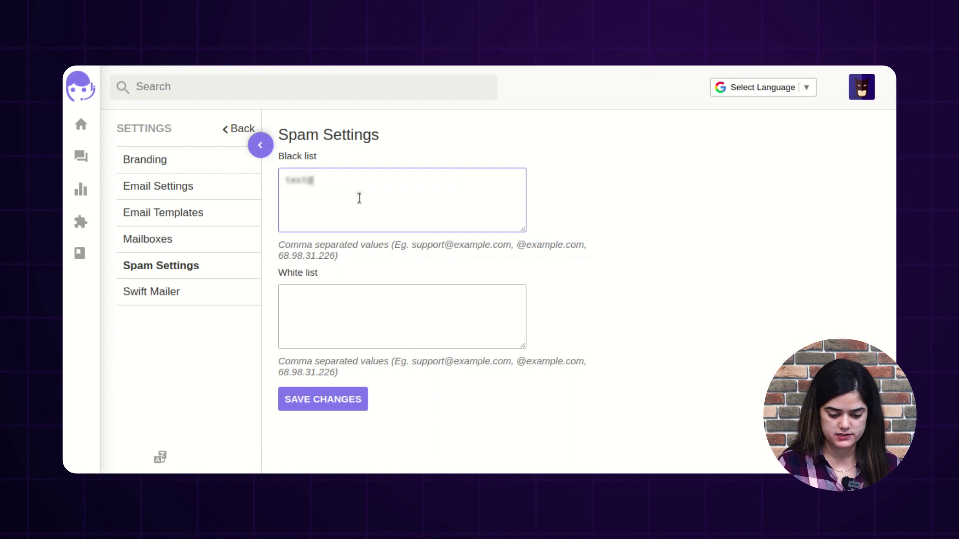
type("gmail")
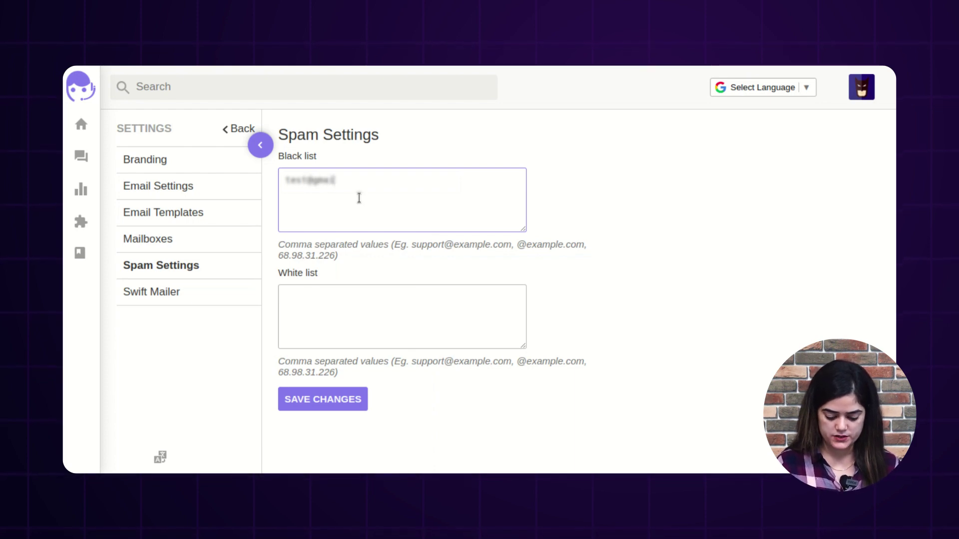
type(".com")
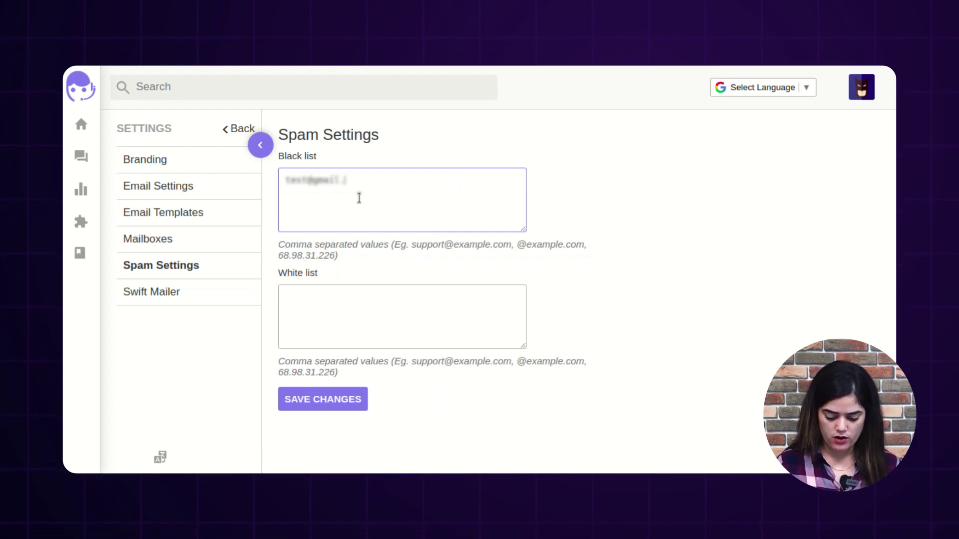
type(", tes")
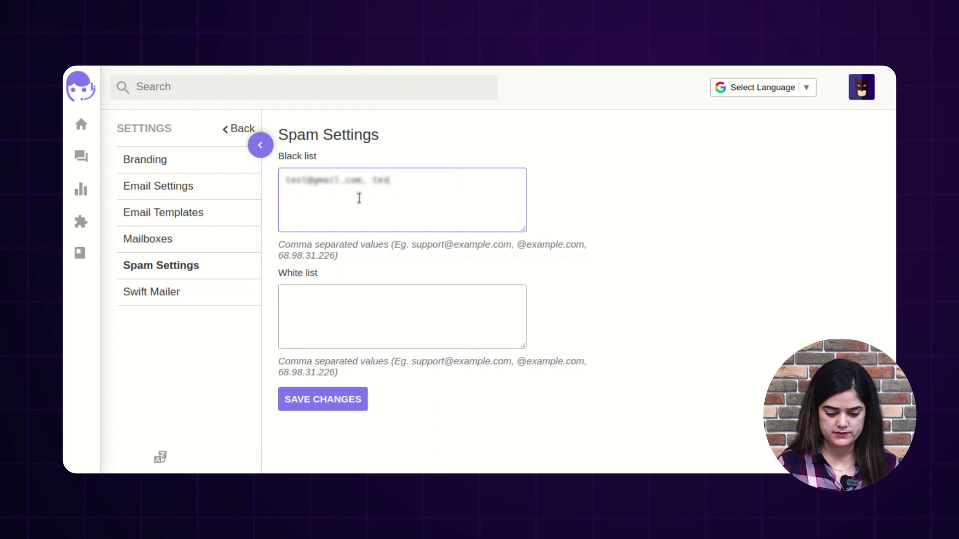
type("t1@")
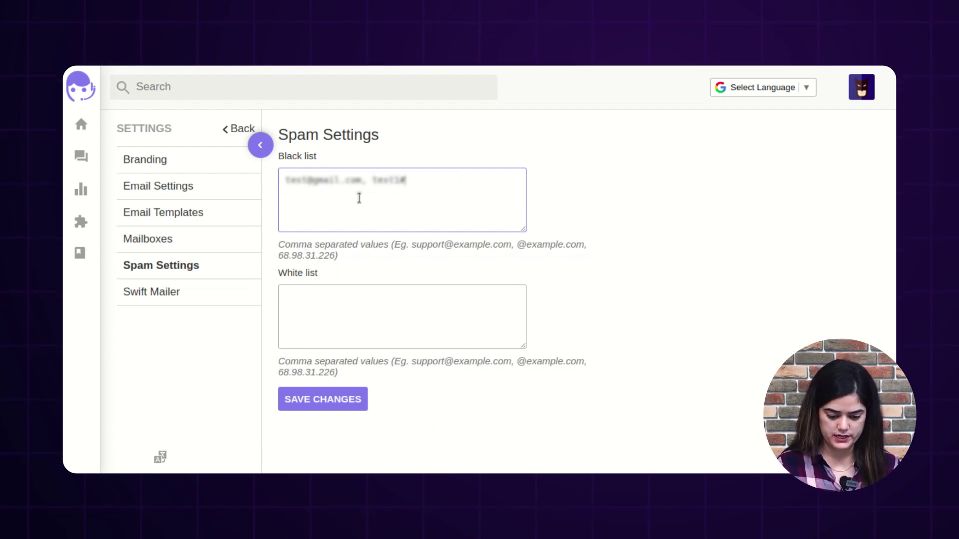
type("gmail.com")
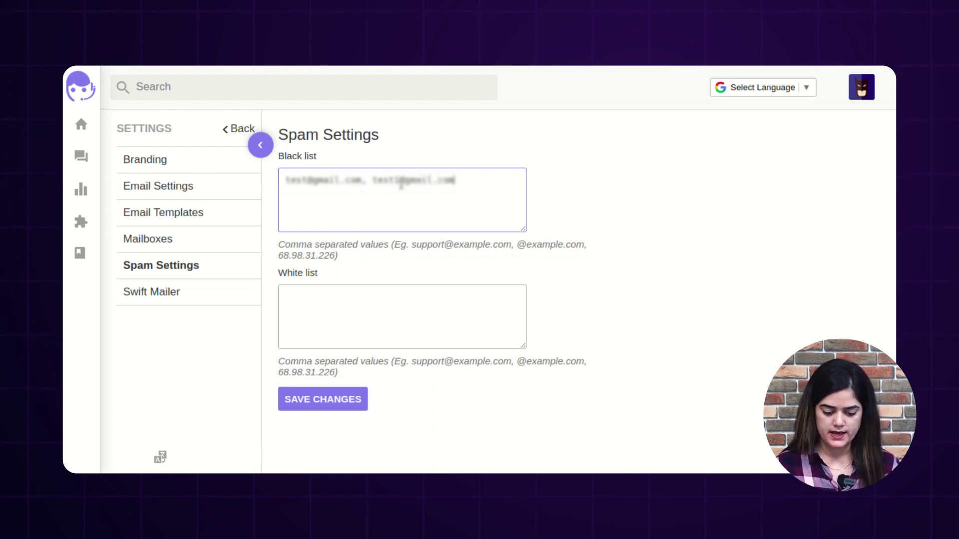
left_click_drag(472, 181, 288, 185)
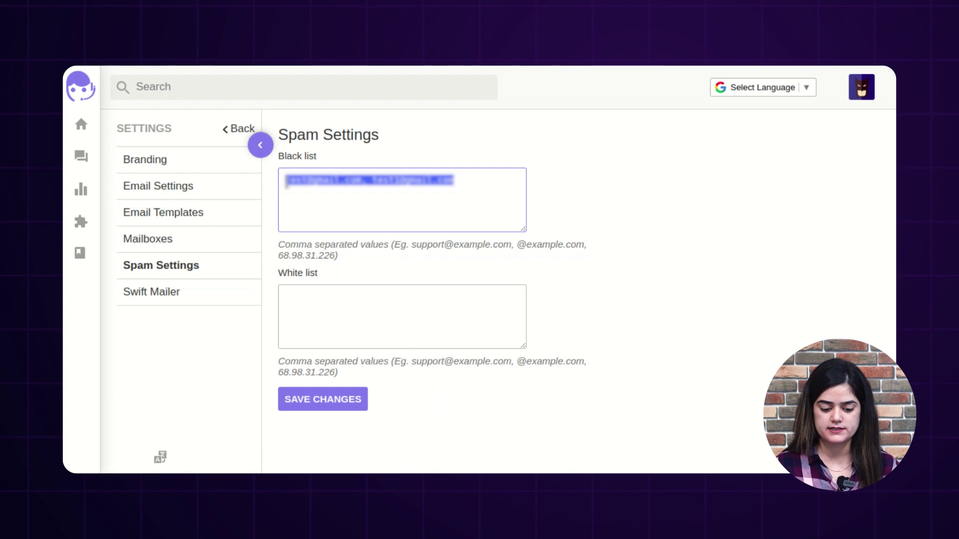
left_click(302, 195)
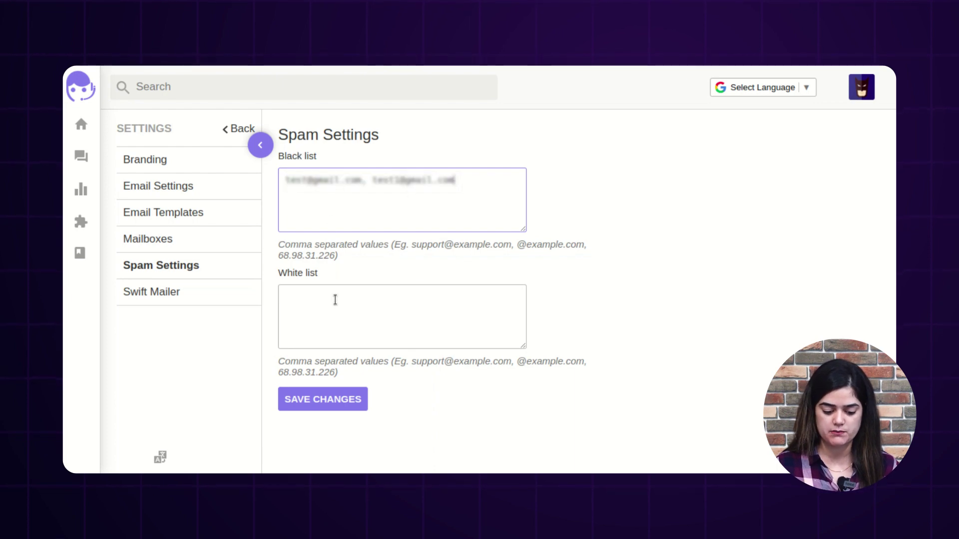
left_click(315, 408)
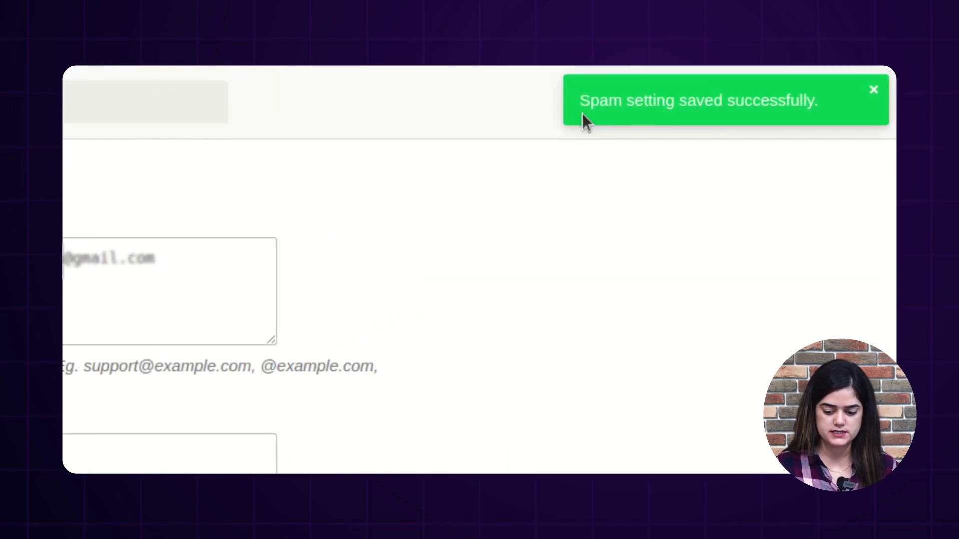
left_click_drag(583, 110, 570, 99)
left_click(540, 261)
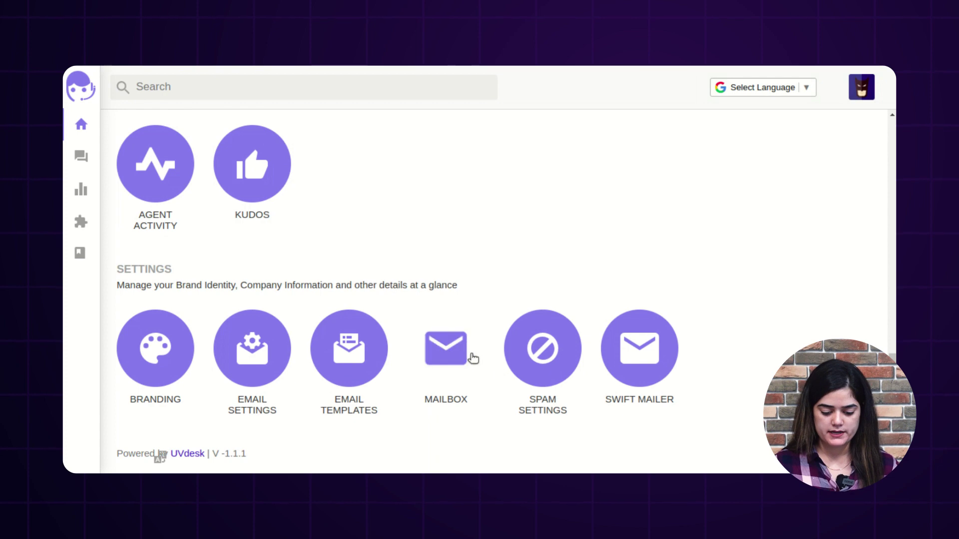
Step: Go to Mailbox Settings and bring up the Add Mailbox form with NEW MAILBOX
left_click(456, 363)
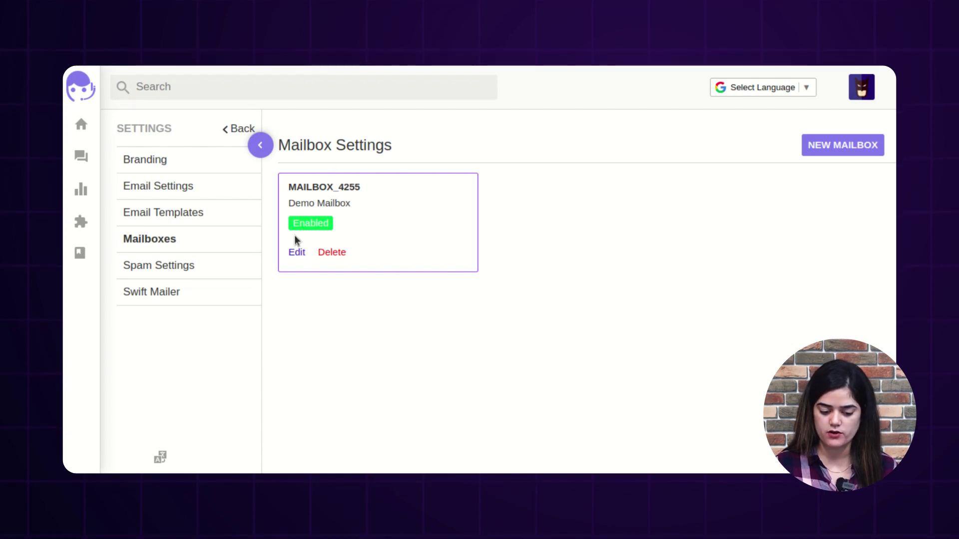
left_click(843, 145)
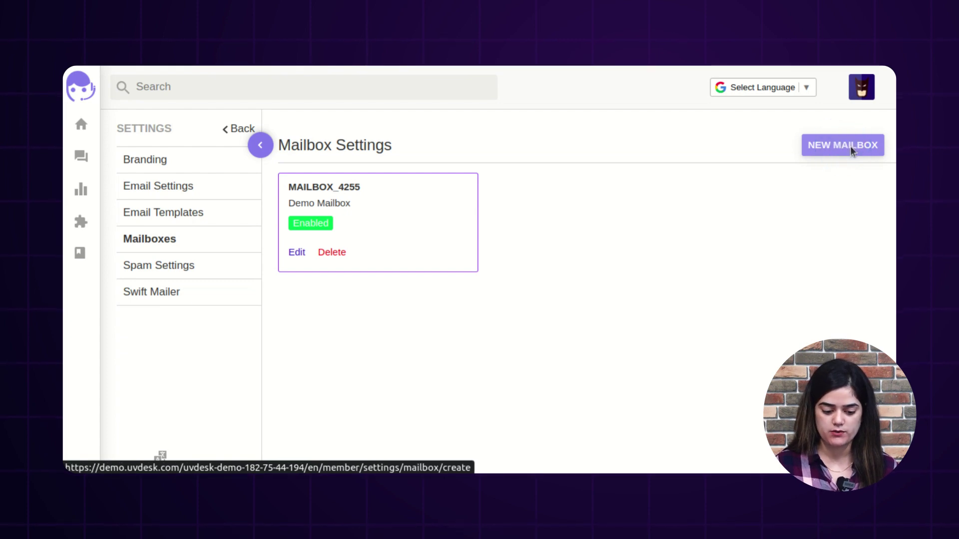
left_click(312, 203)
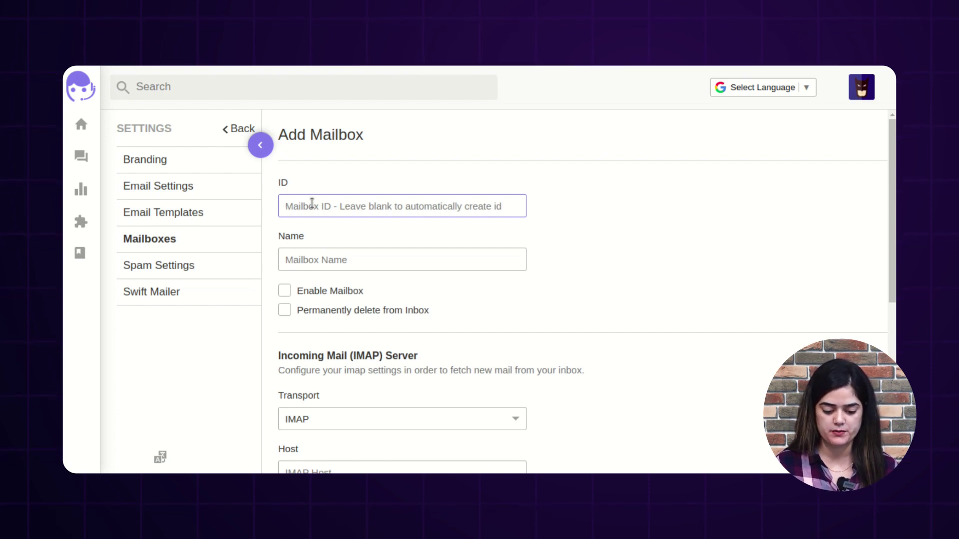
Step: Name the mailbox 'New Mailbox', tick Enable Mailbox, and leave Permanently delete from Inbox unchecked
scroll(388, 256, "down", 3)
scroll(367, 247, "up", 3)
left_click(307, 252)
type("New ")
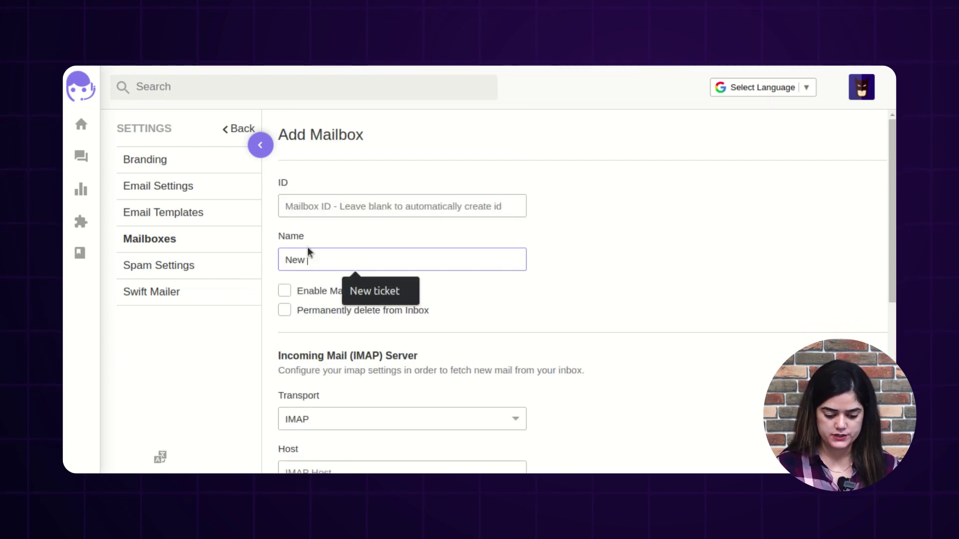
type("Mi")
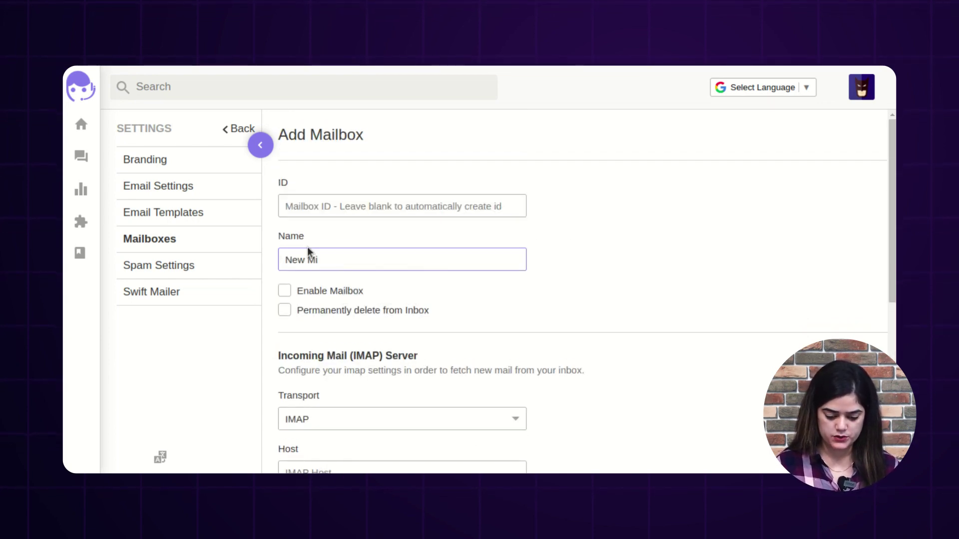
key("BackSpace")
type("ailbox")
scroll(300, 260, "down", 2)
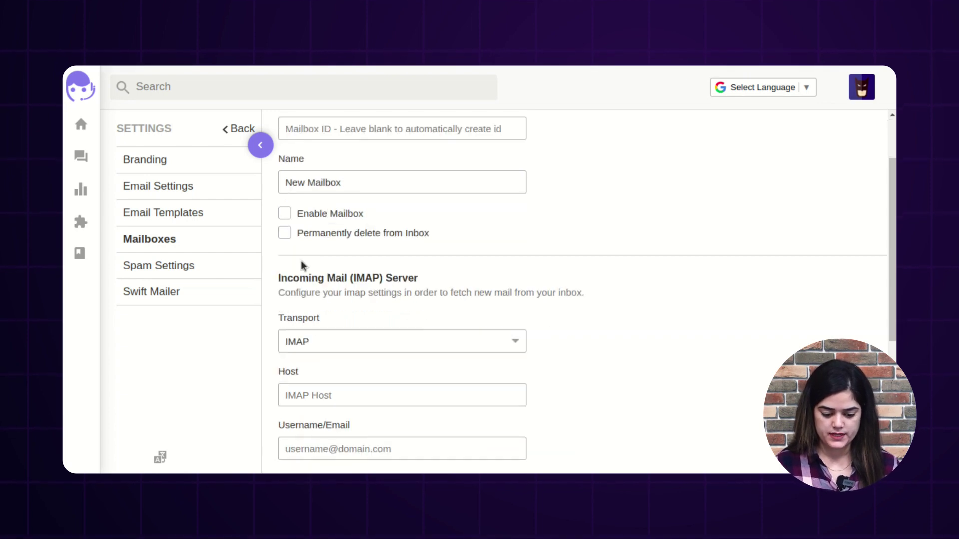
left_click(289, 221)
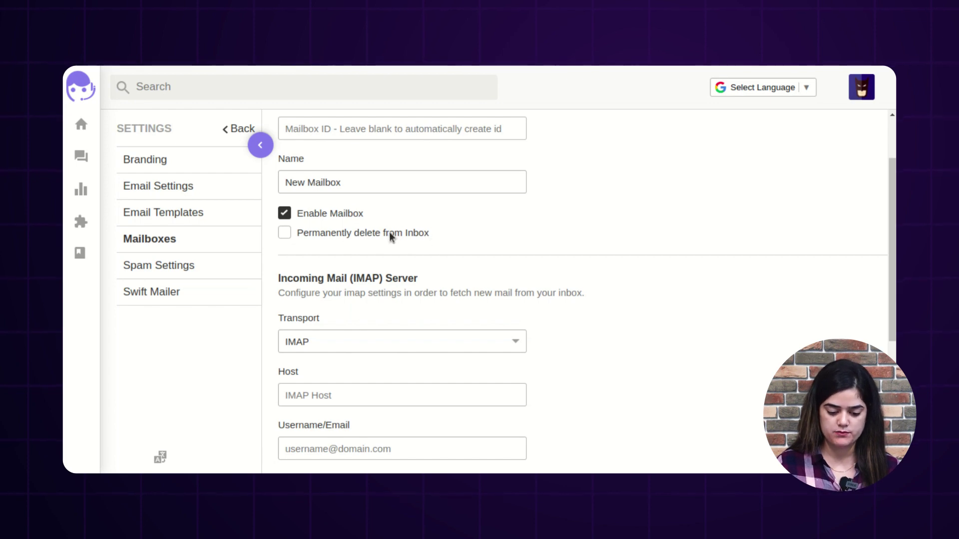
left_click(284, 233)
left_click(285, 233)
Step: Set the mailbox's incoming Transport to Gmail
scroll(370, 304, "down", 3)
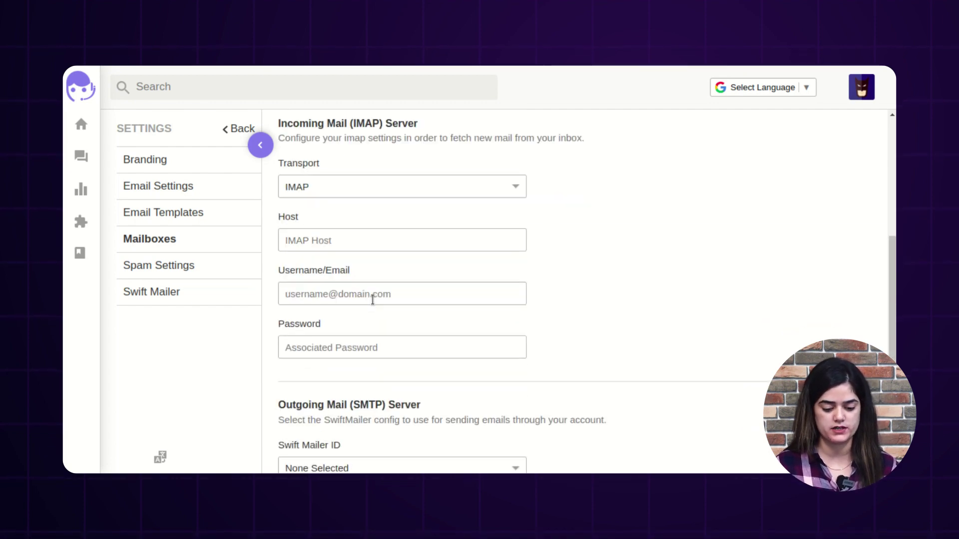
scroll(373, 300, "up", 2)
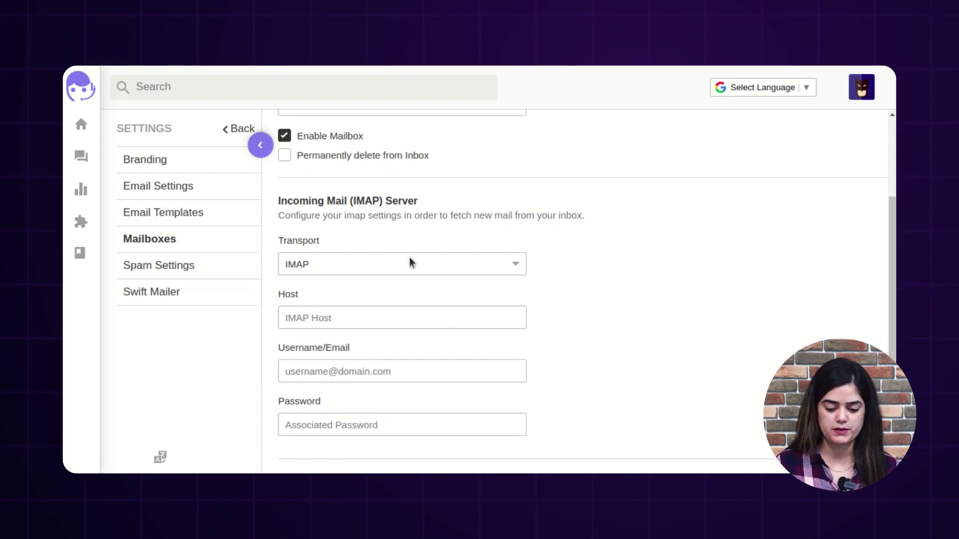
scroll(380, 235, "down", 2)
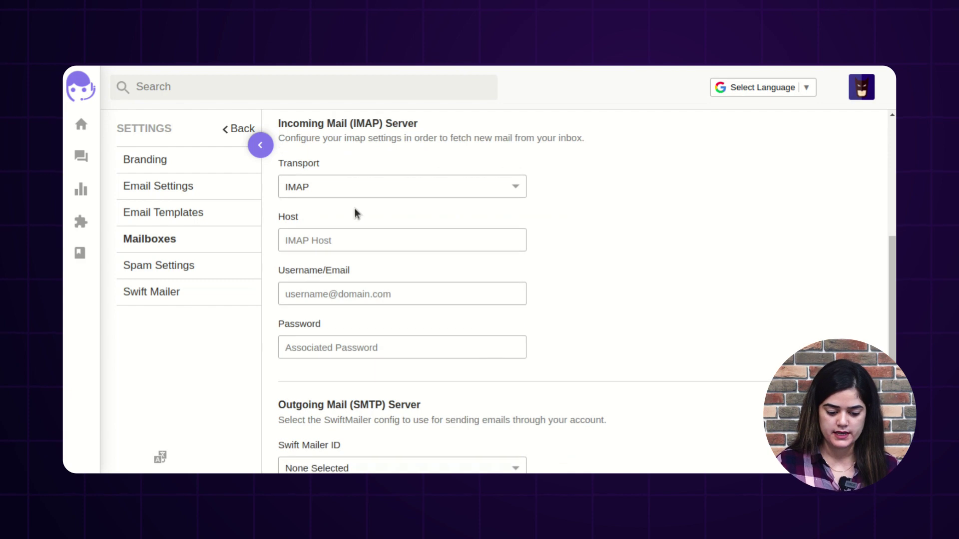
left_click(352, 186)
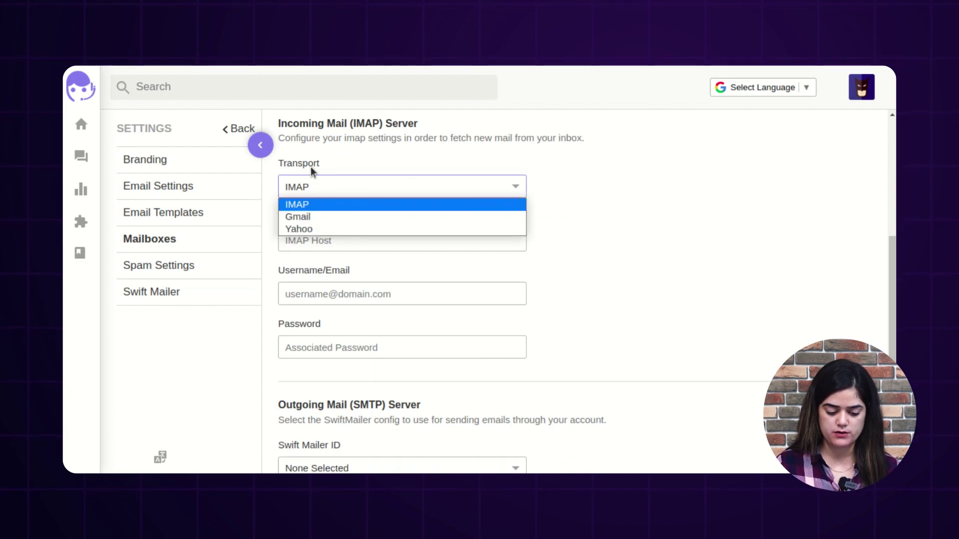
left_click(328, 216)
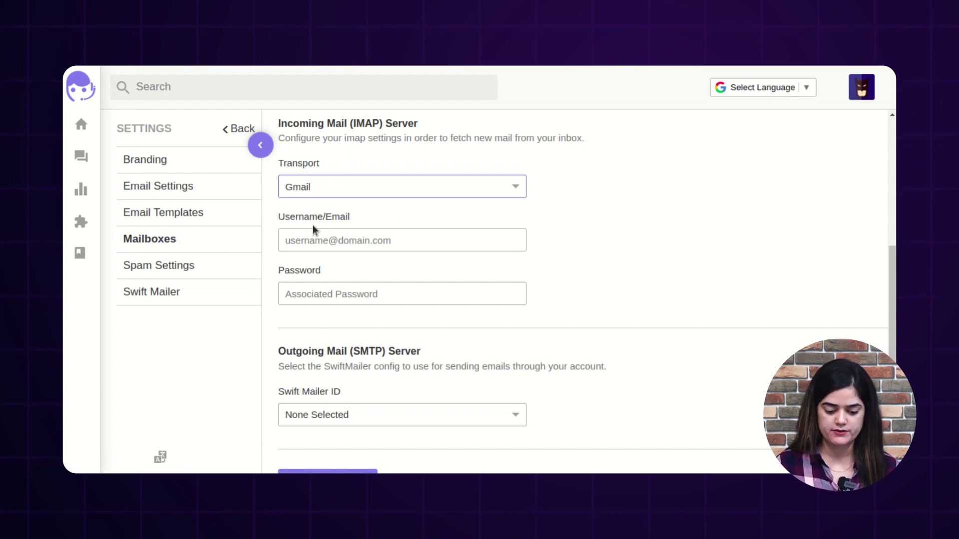
Step: Autofill the saved account e-mail as Username/Email and enter the account password
left_click(350, 241)
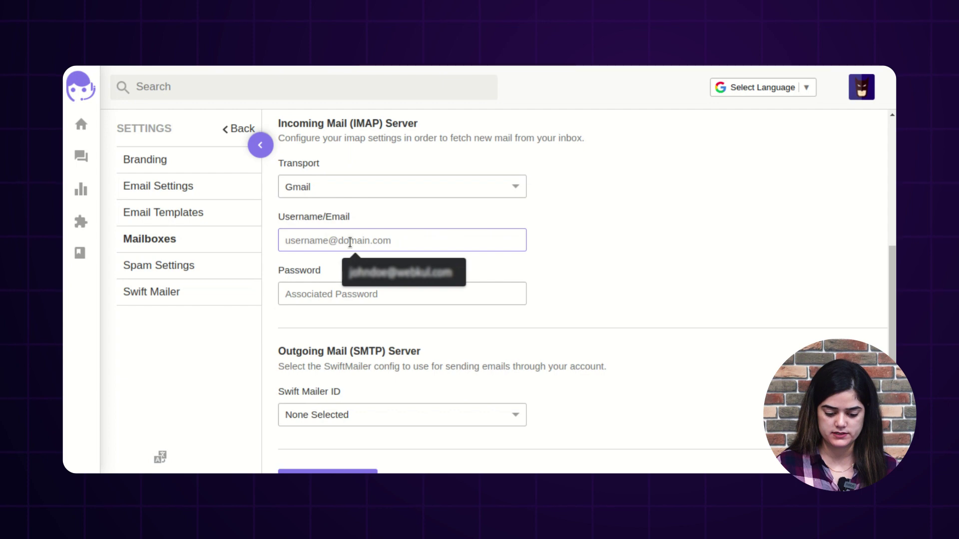
left_click(374, 273)
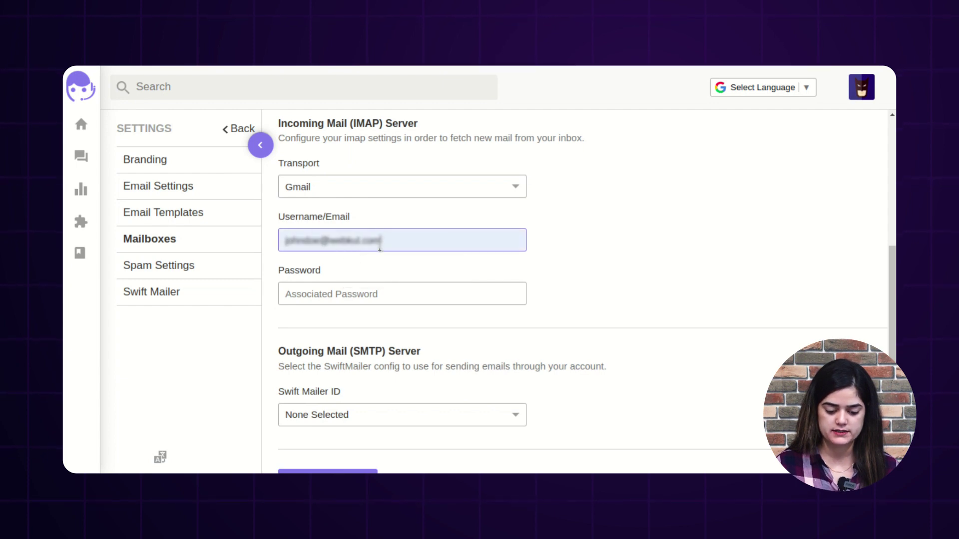
left_click(341, 296)
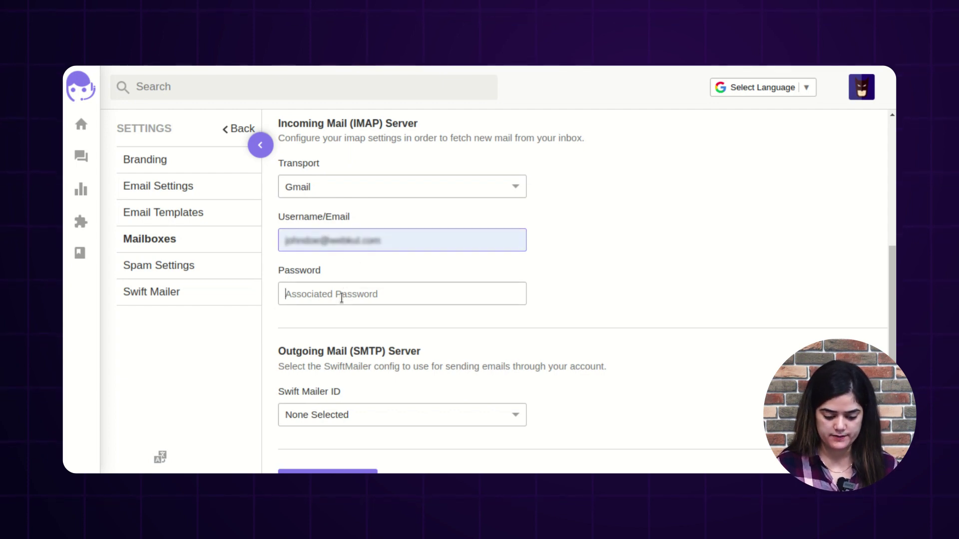
type("••••••")
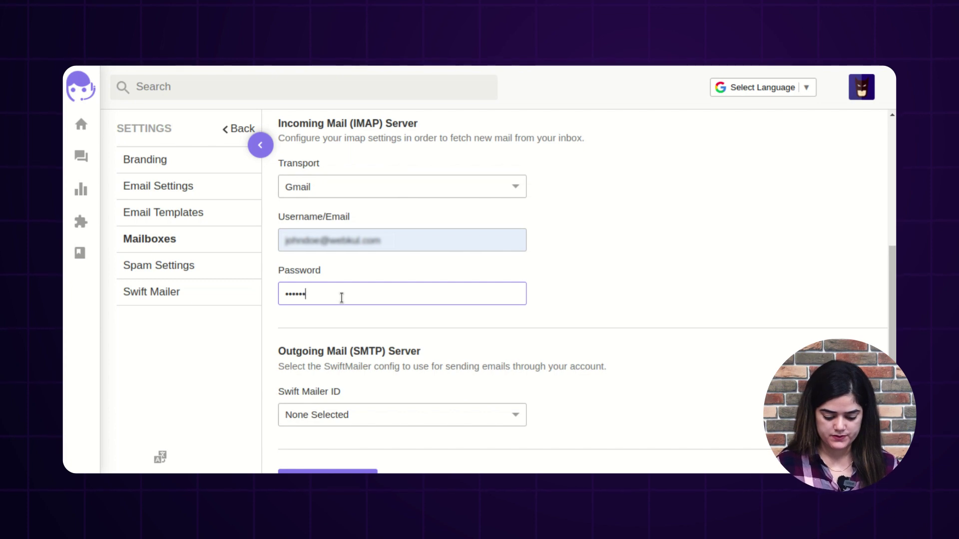
type("••")
scroll(685, 333, "down", 1)
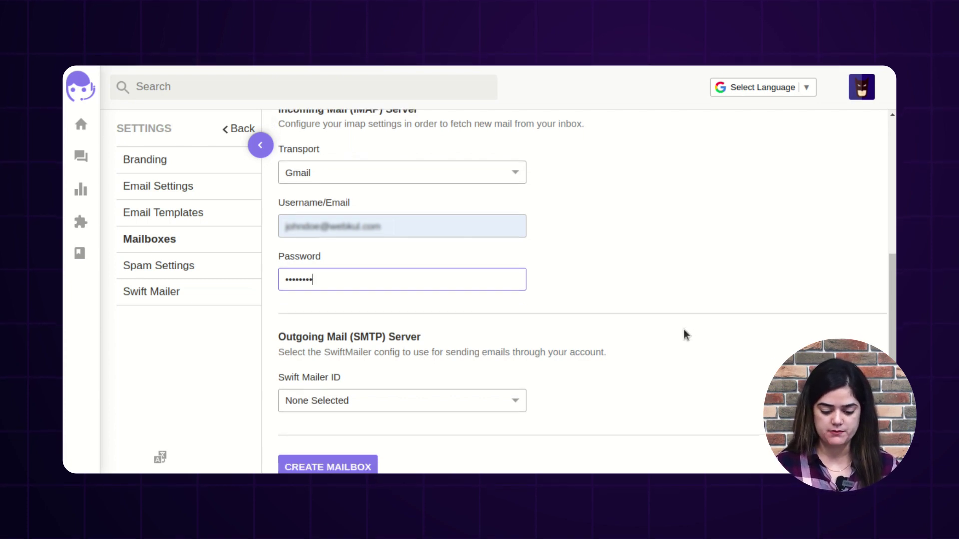
scroll(684, 330, "down", 1)
left_click(636, 257)
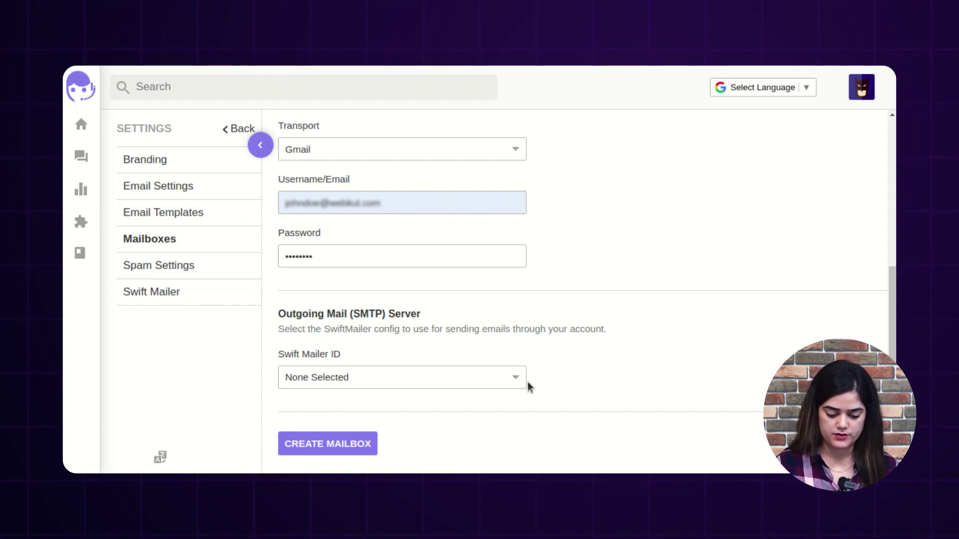
Step: Select mailer_2676 as the Swift Mailer ID and create the mailbox, MAILBOX_1445
left_click(313, 378)
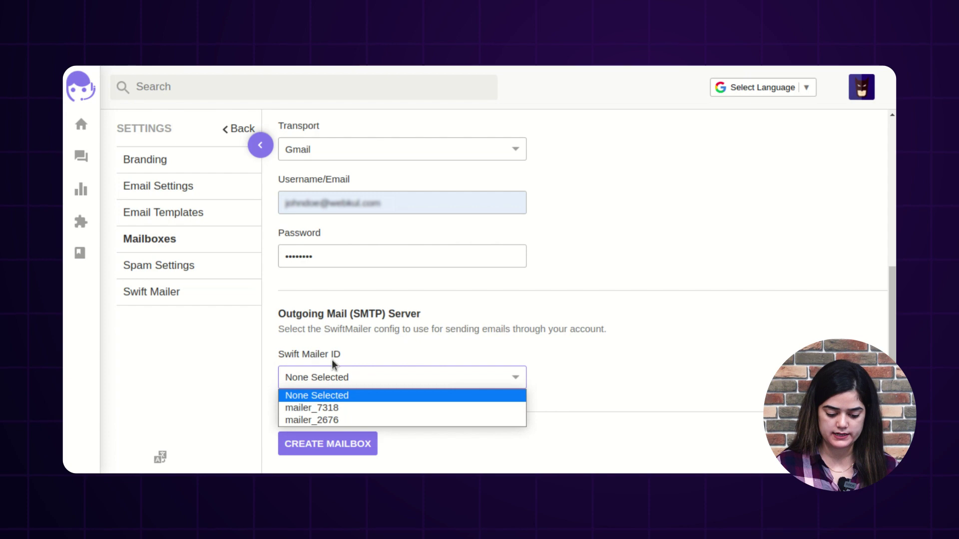
left_click(318, 422)
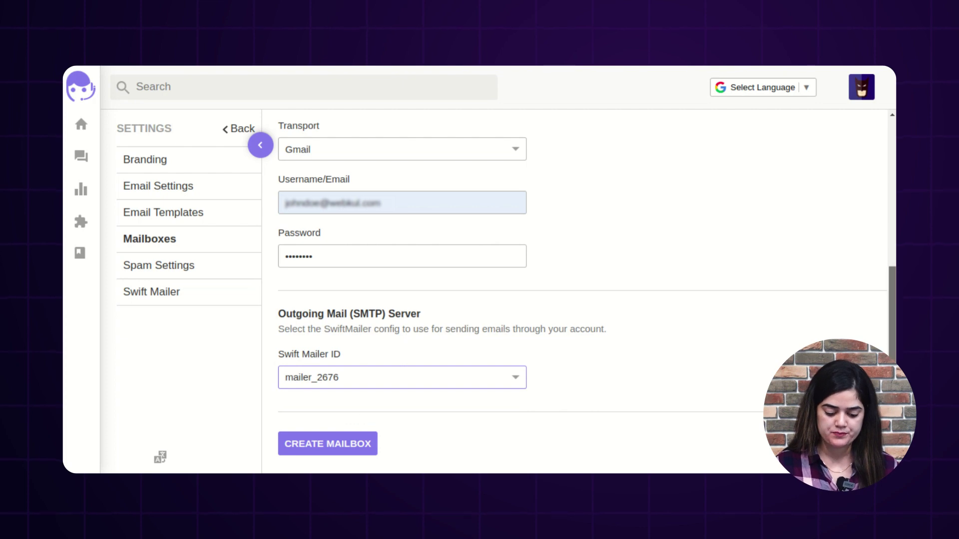
left_click(313, 444)
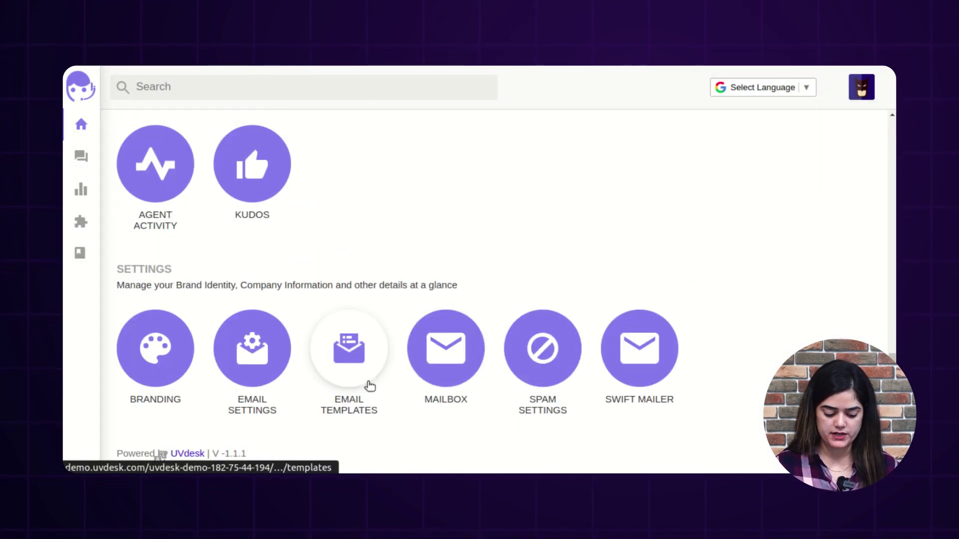
Step: Open Email Templates and start a blank template with + NEW TEMPLATE
left_click(356, 383)
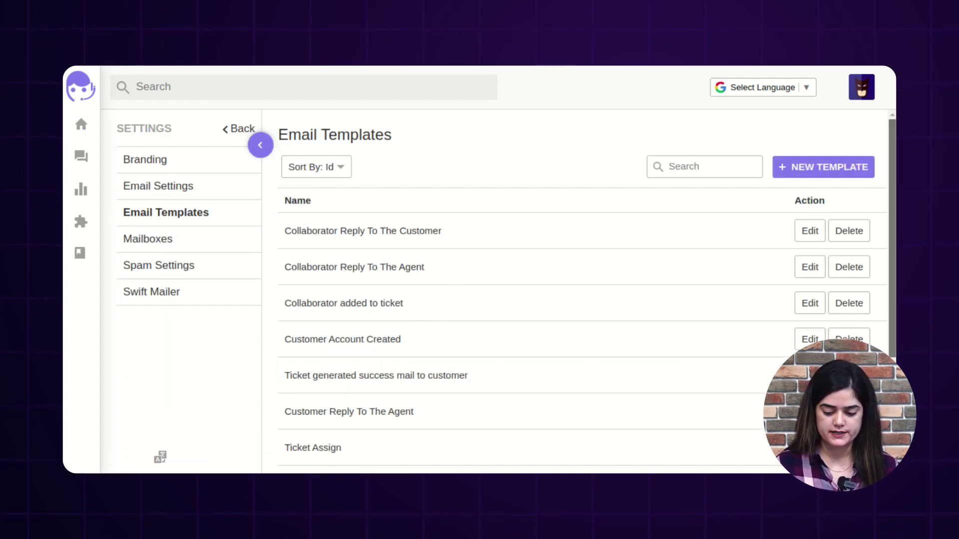
scroll(582, 289, "down", 3)
scroll(583, 289, "up", 2)
scroll(390, 219, "up", 2)
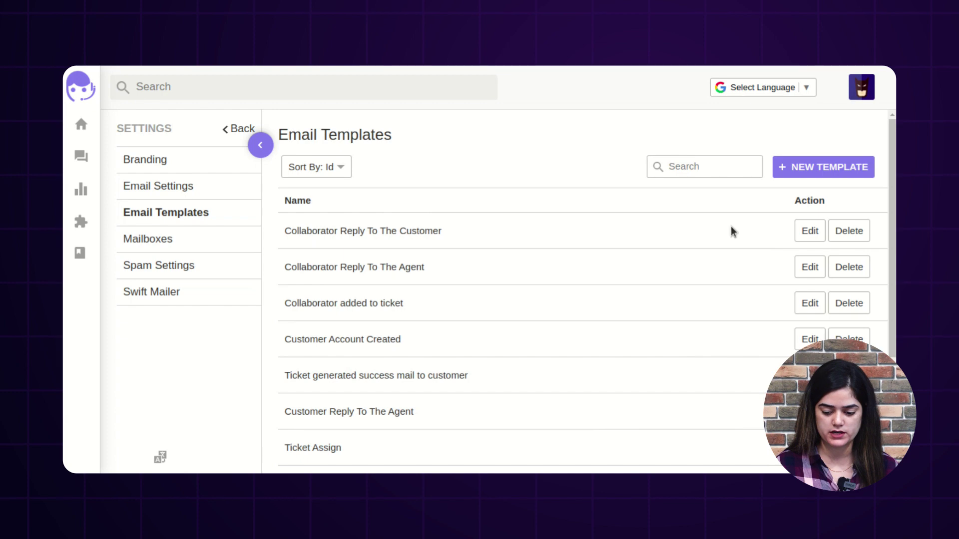
left_click(809, 169)
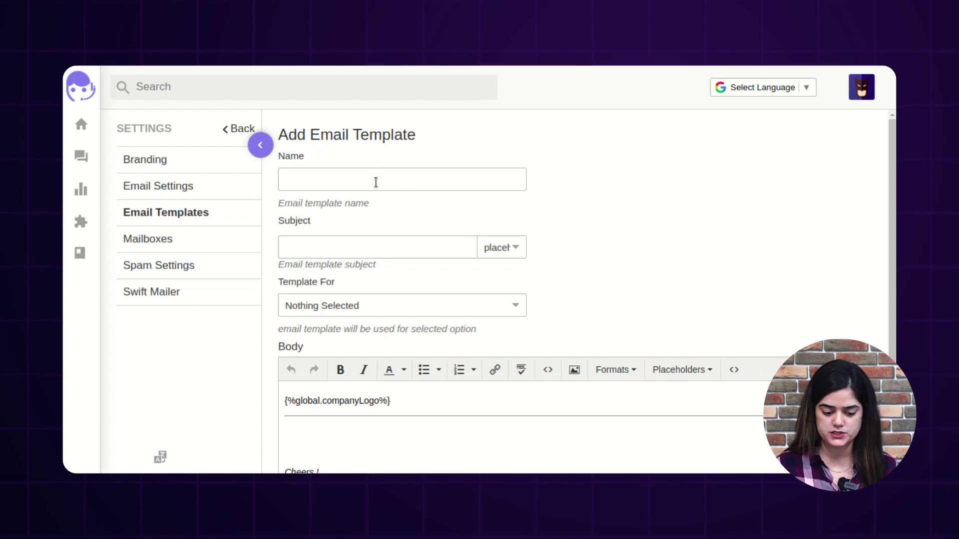
Step: Name the template 'New Template' and insert the {%ticket.id%} placeholder as its subject
left_click(310, 181)
type("New ")
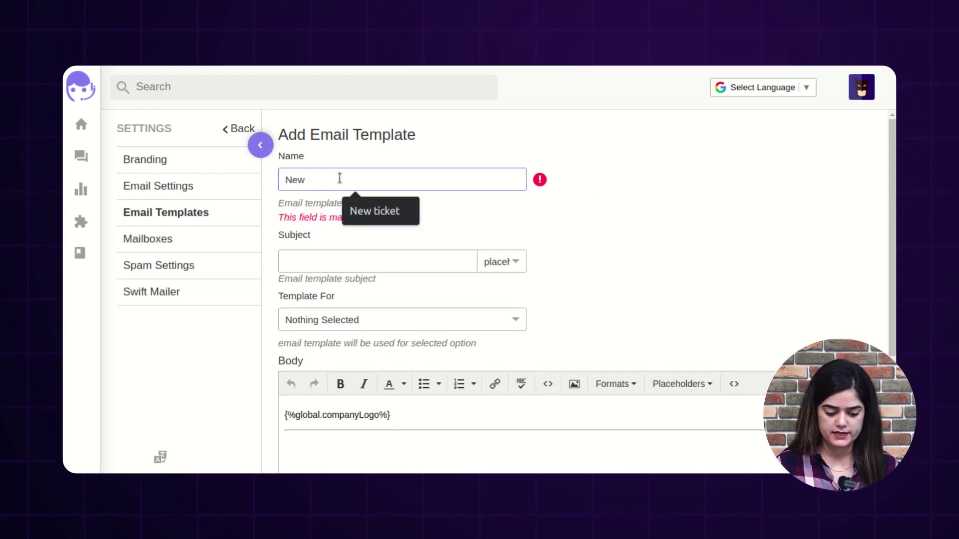
type("Te")
type("mplaw")
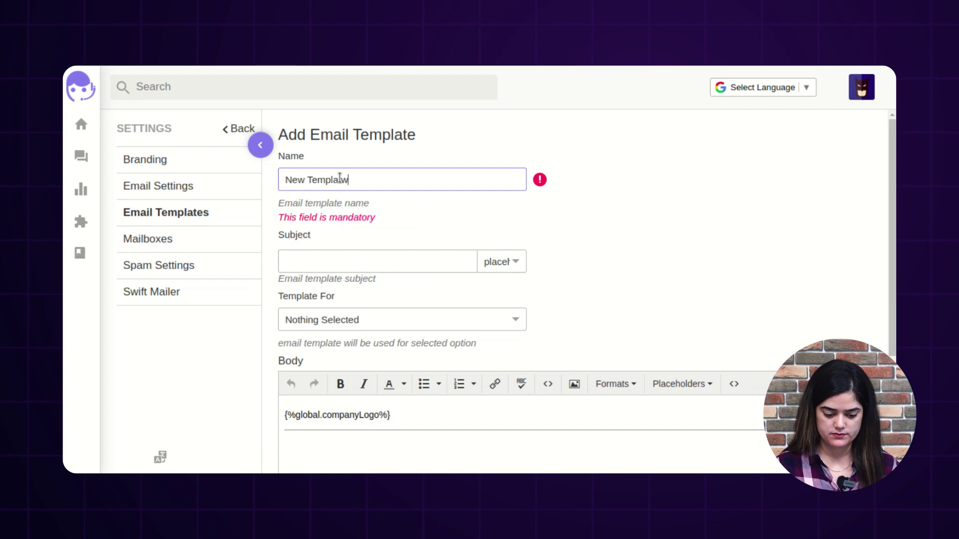
left_click(350, 270)
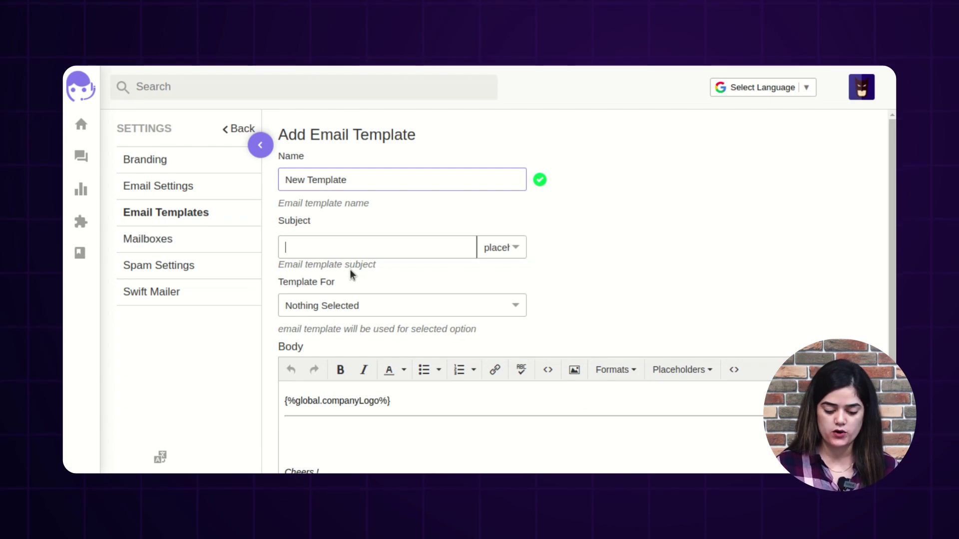
left_click(512, 249)
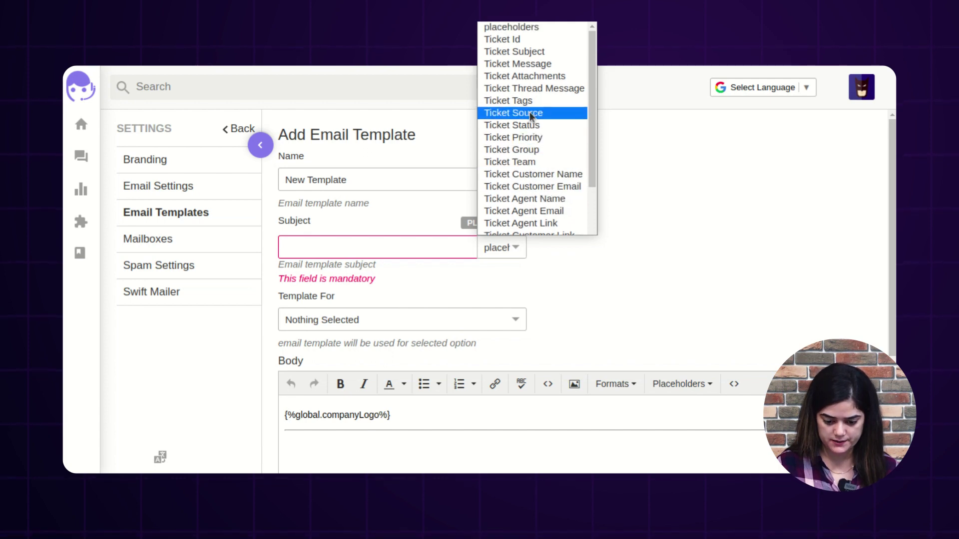
left_click(541, 41)
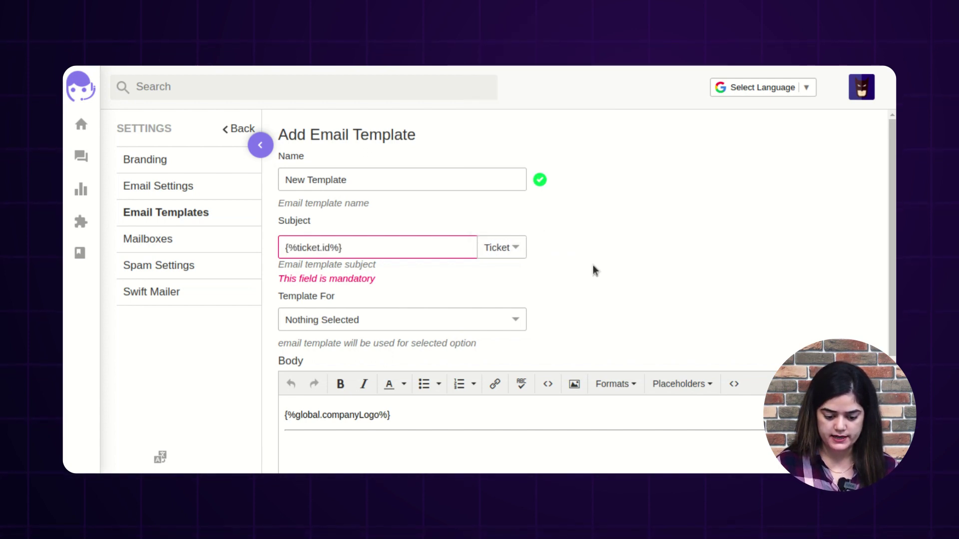
scroll(320, 253, "down", 3)
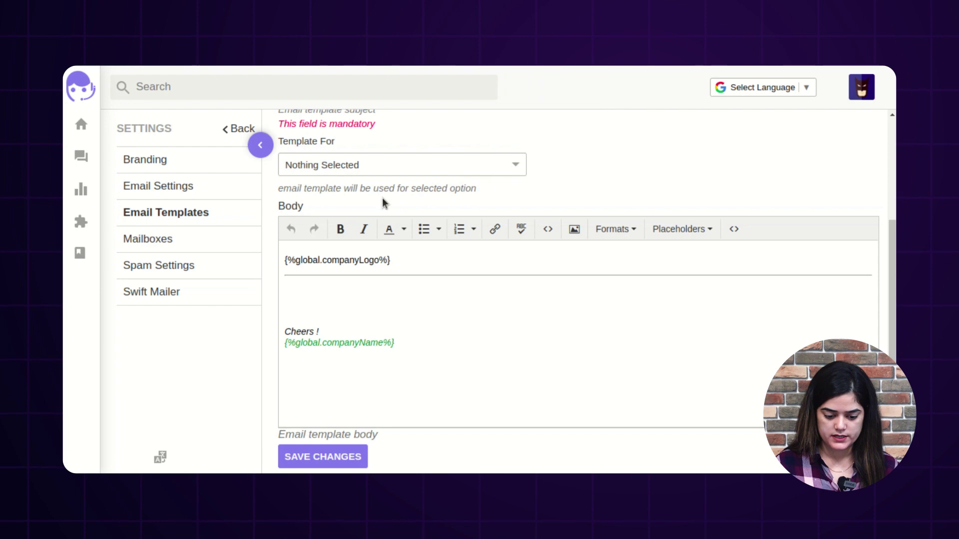
scroll(383, 203, "up", 2)
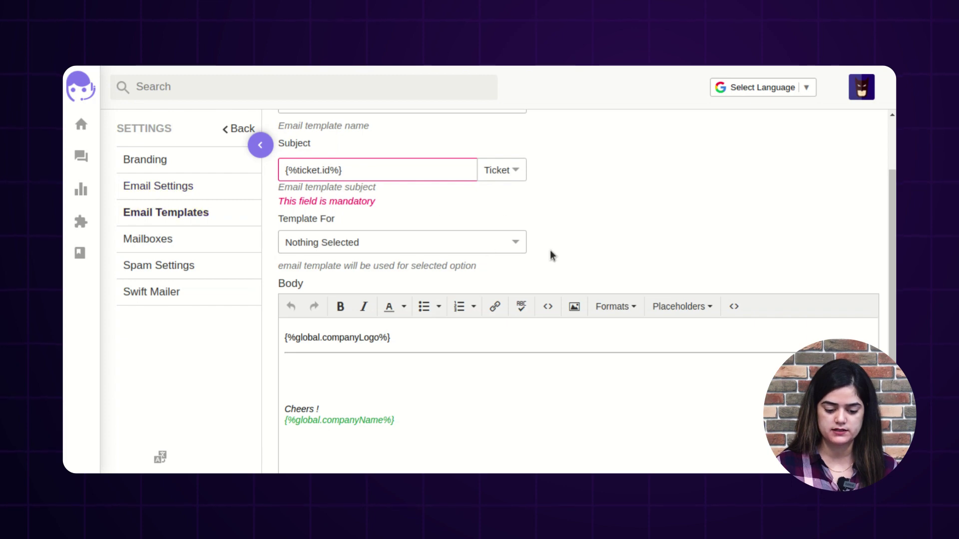
Step: Set Template For to User and write 'Welcome to the UVdesk support center.' in the body
left_click(423, 248)
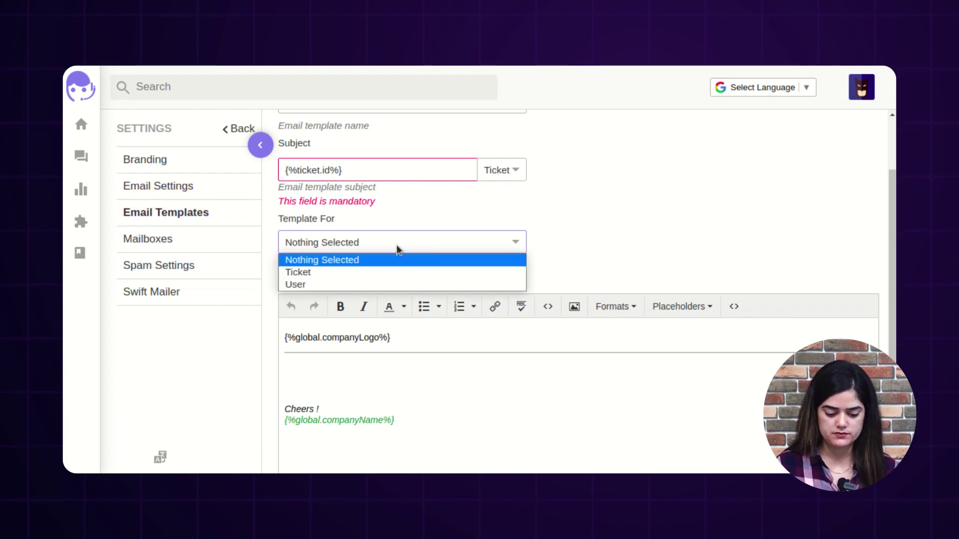
left_click(315, 284)
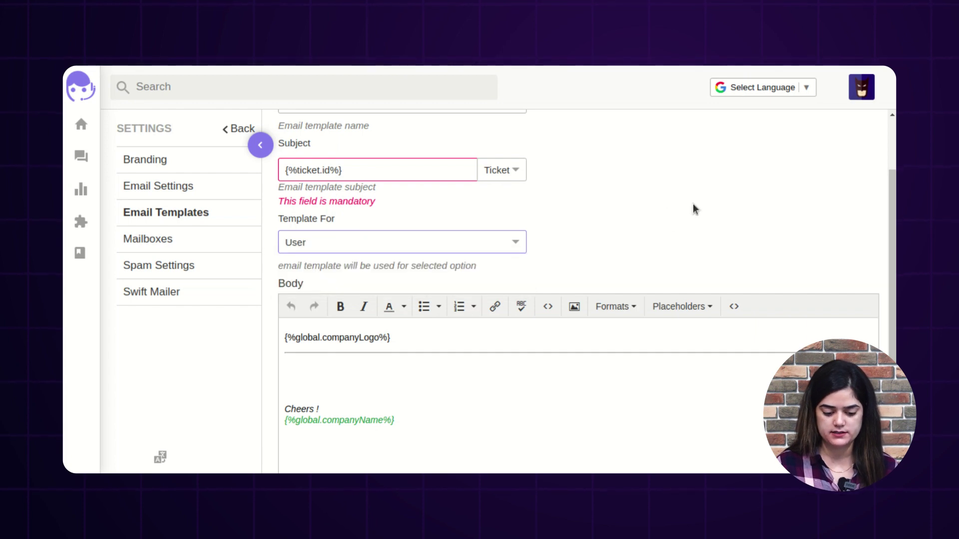
scroll(430, 325, "down", 2)
left_click(446, 287)
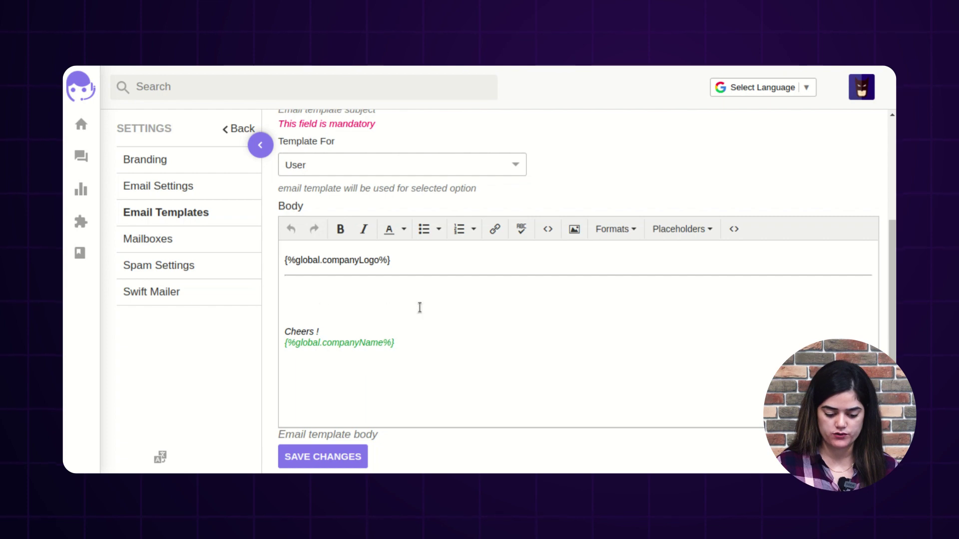
type("Welcome to the UVdesk support cent")
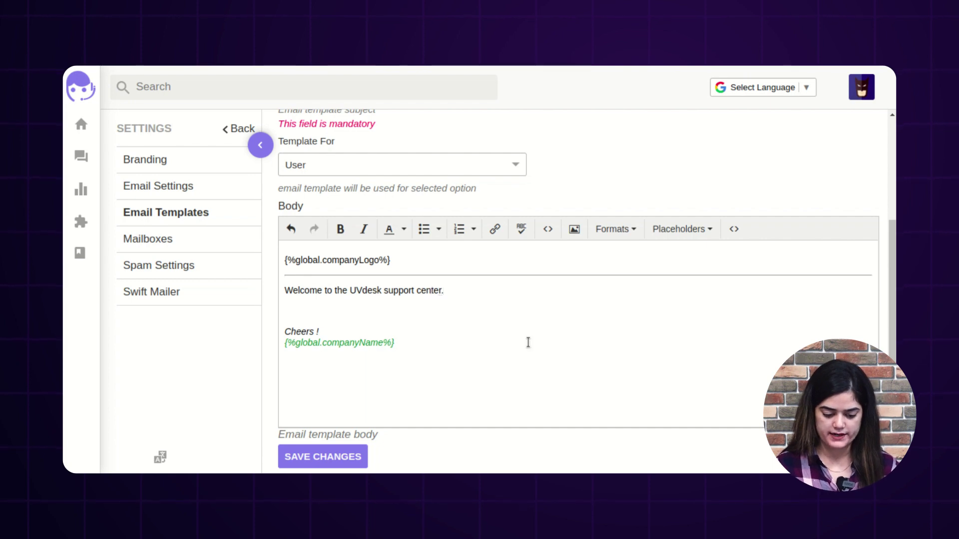
type("er.")
Step: Review the placeholder list without inserting any, then save the new template
scroll(441, 301, "up", 3)
left_click(418, 246)
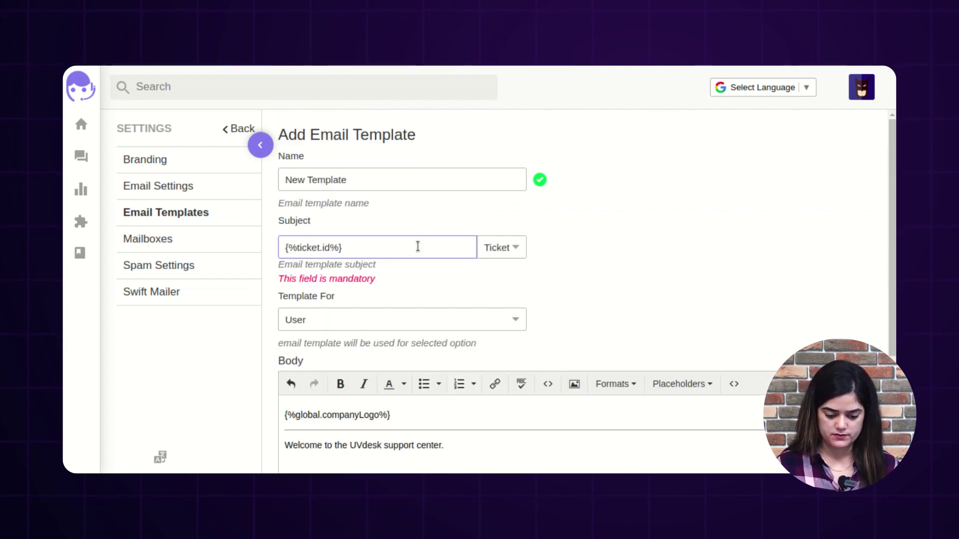
scroll(417, 246, "down", 3)
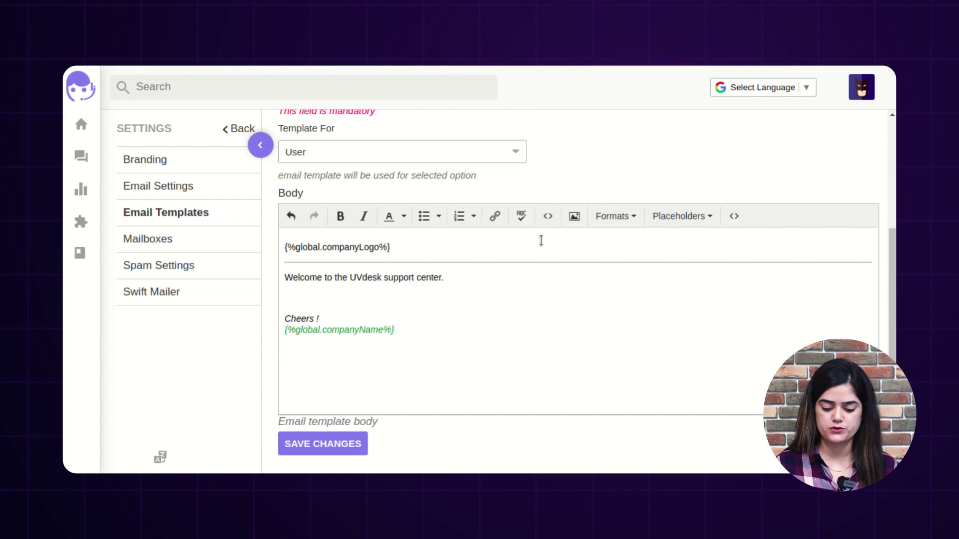
left_click(709, 220)
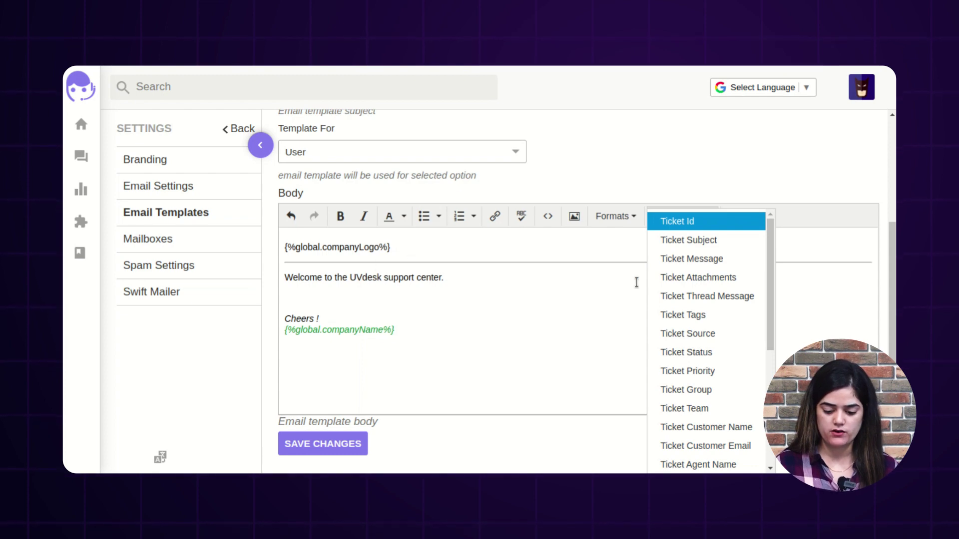
scroll(708, 329, "down", 2)
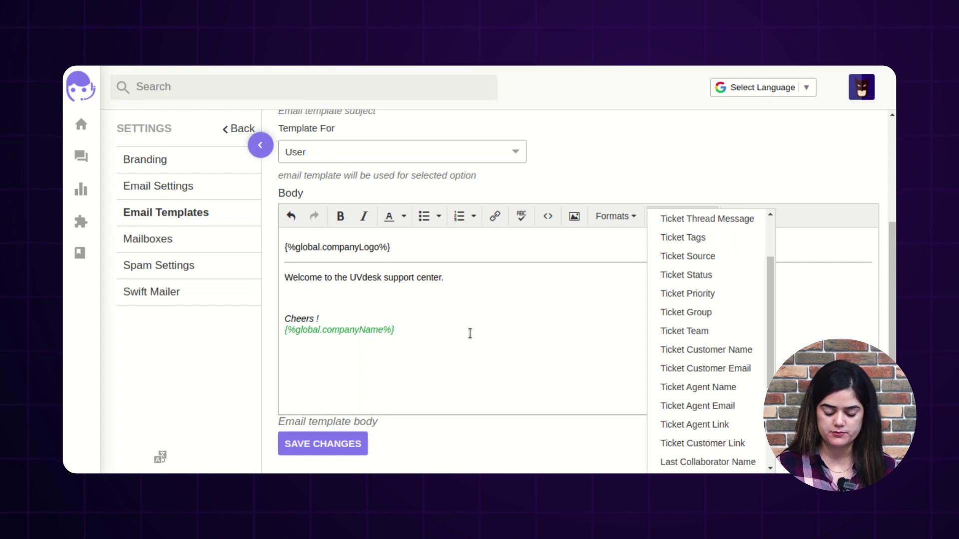
left_click_drag(769, 346, 811, 315)
left_click(811, 315)
scroll(349, 344, "up", 3)
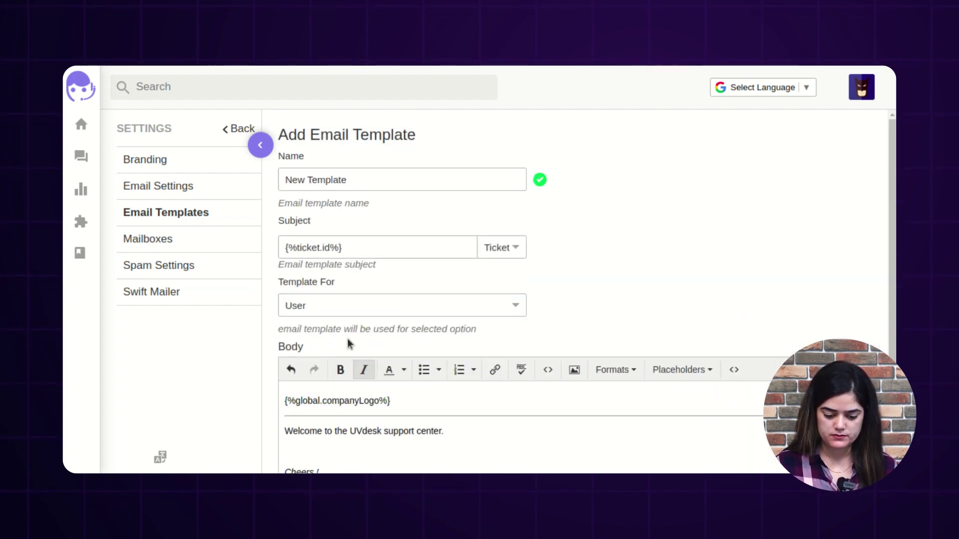
scroll(449, 350, "down", 3)
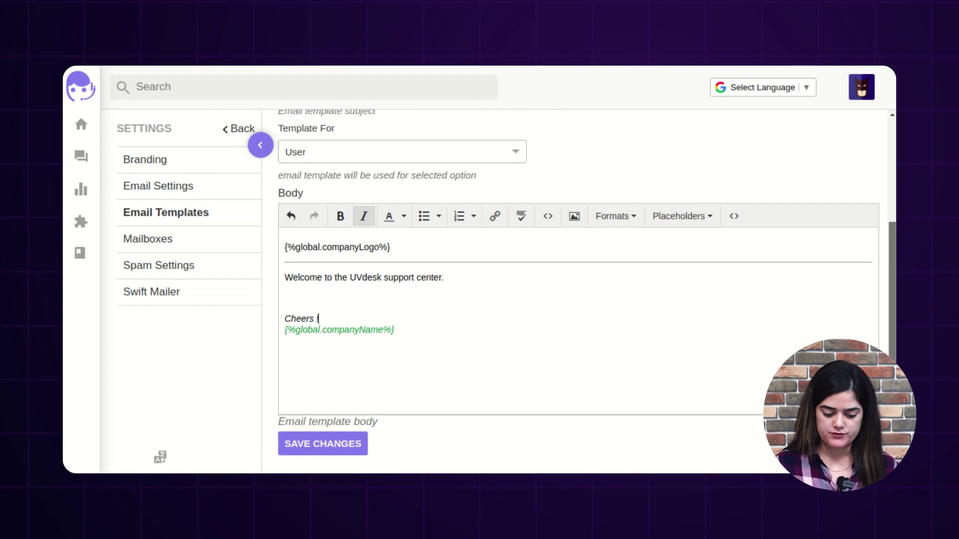
left_click(344, 455)
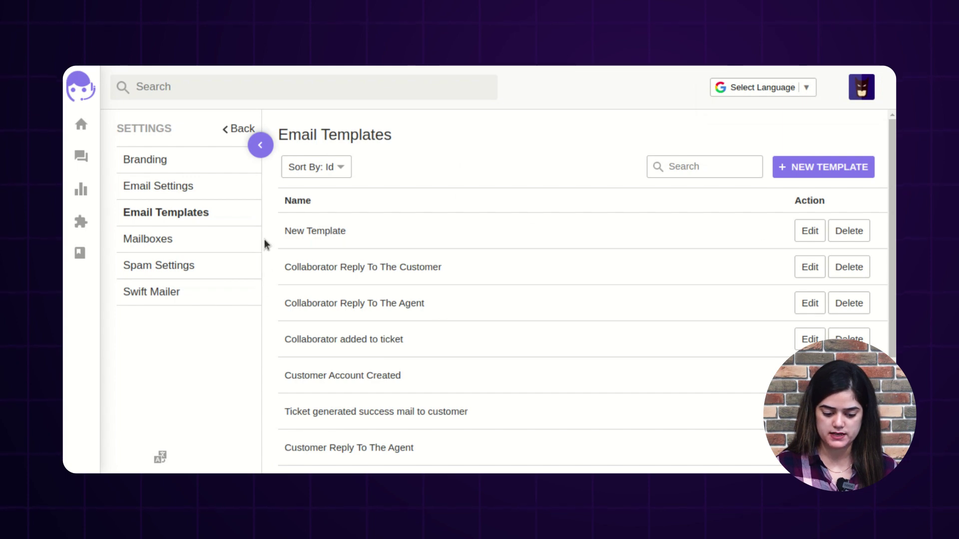
Step: Check that New Template is listed among the Email Templates and return to the dashboard
left_click_drag(285, 231, 339, 229)
left_click(495, 171)
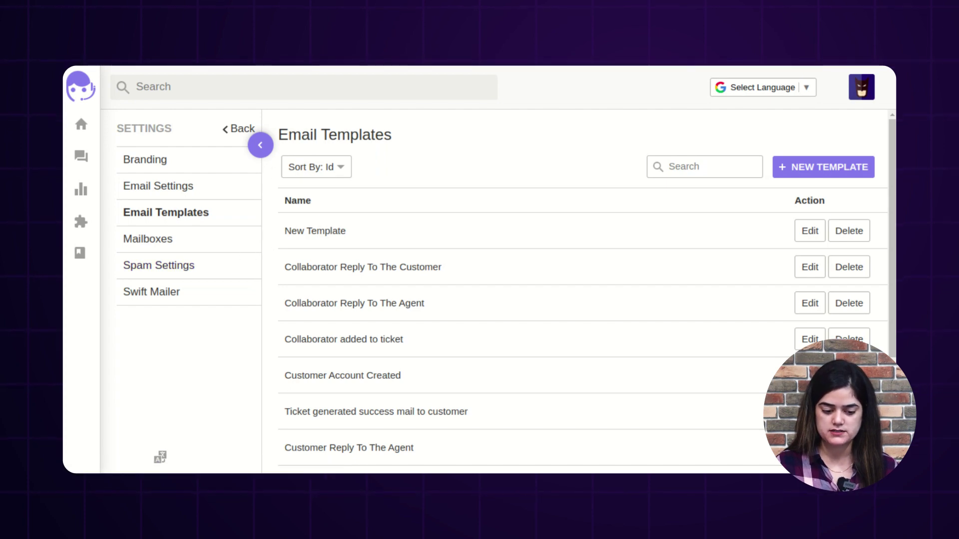
left_click(239, 129)
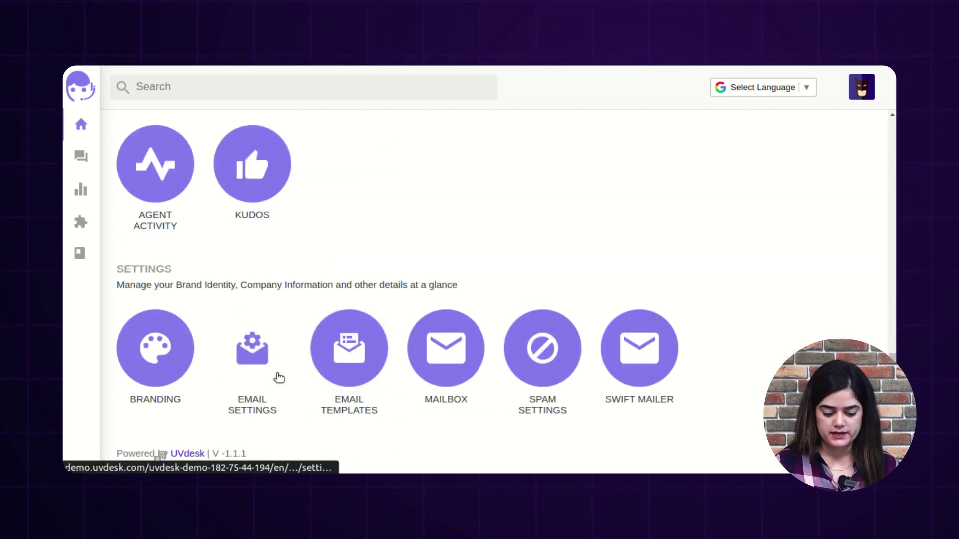
Step: In Email Settings, select mailer_2676 as the Swiftmailer id, save, and return to the dashboard
left_click(257, 372)
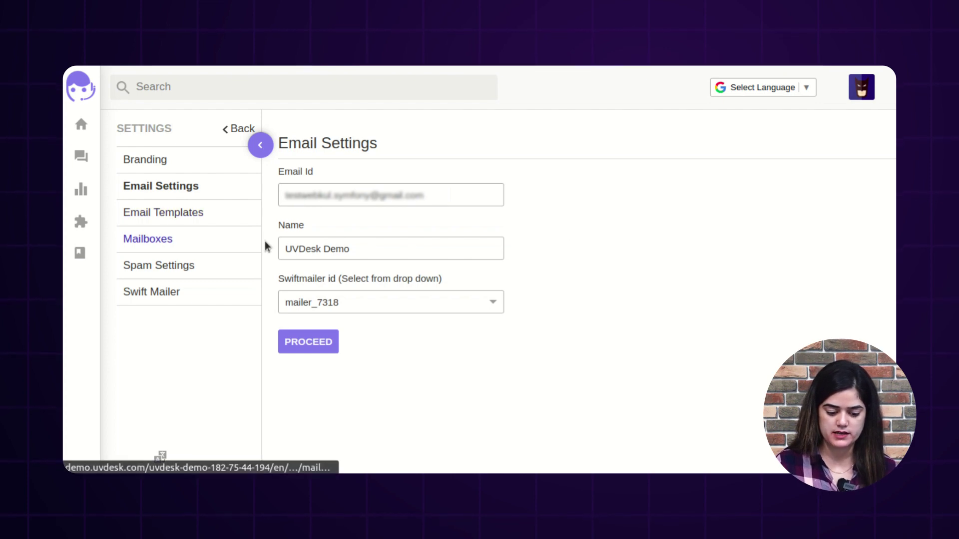
left_click(324, 250)
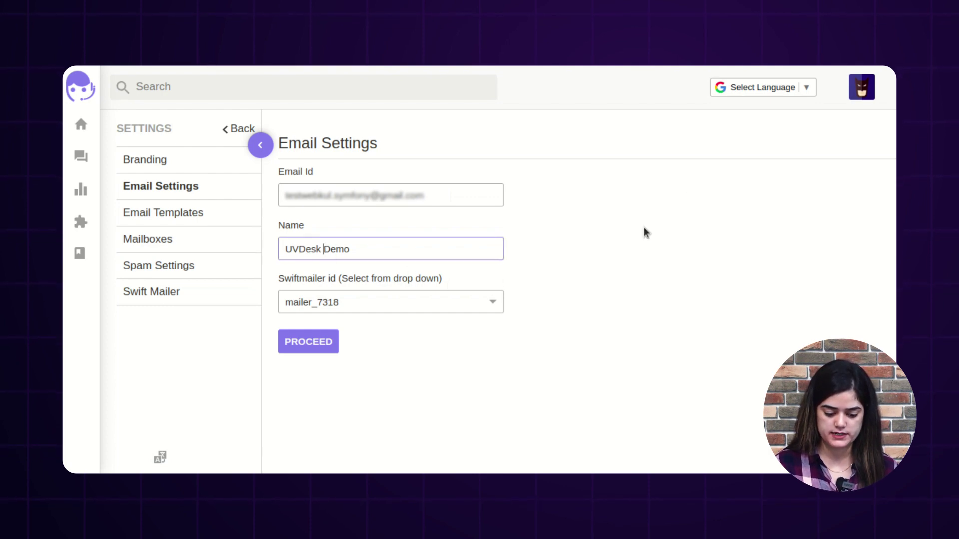
left_click_drag(285, 279, 467, 292)
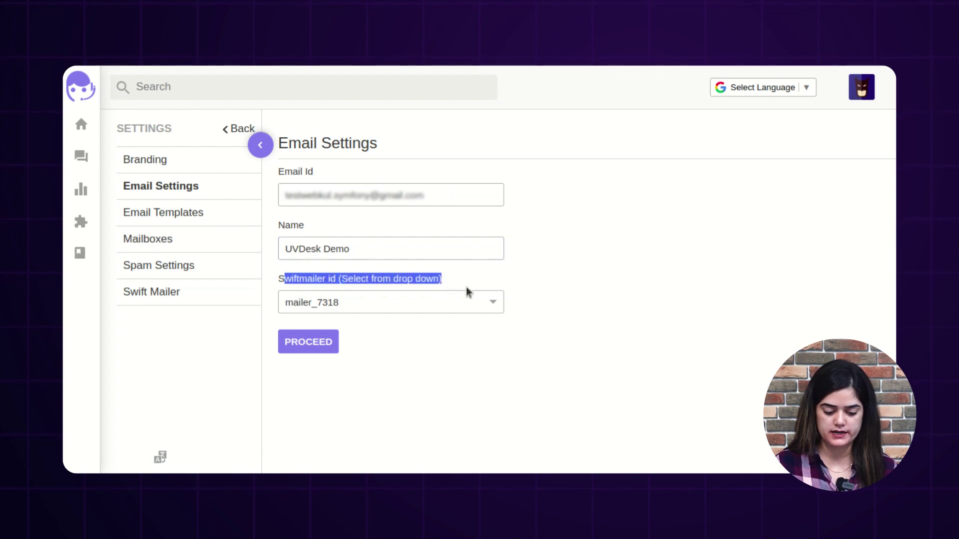
left_click(380, 296)
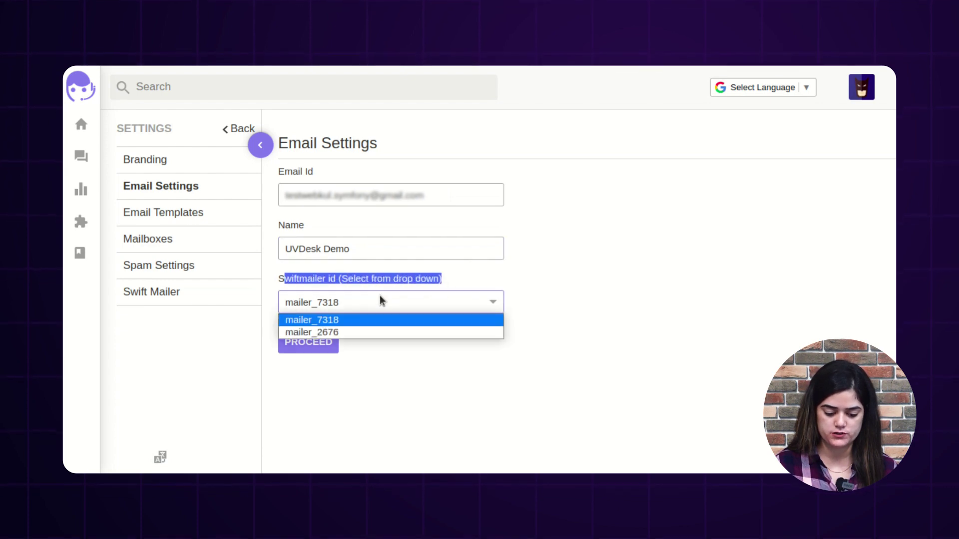
left_click(355, 330)
left_click(434, 353)
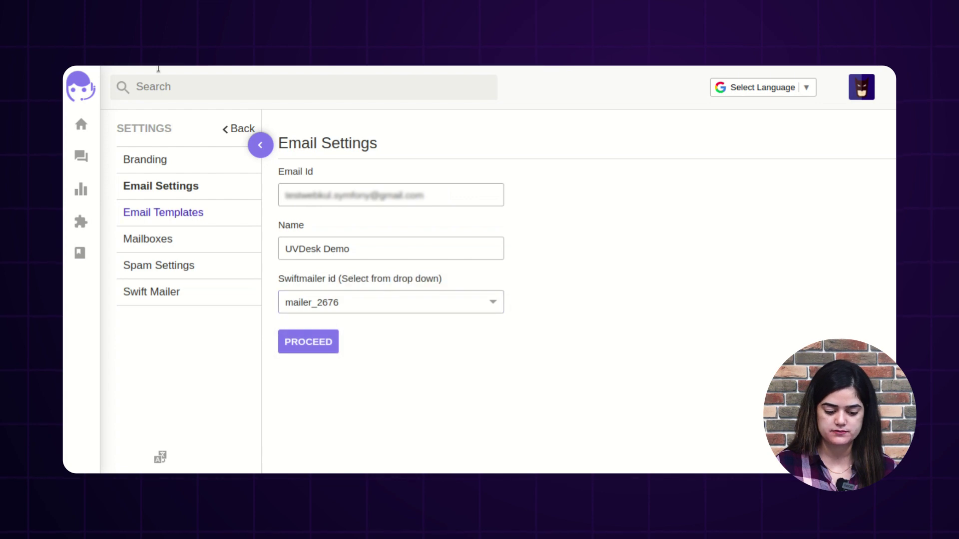
left_click(316, 351)
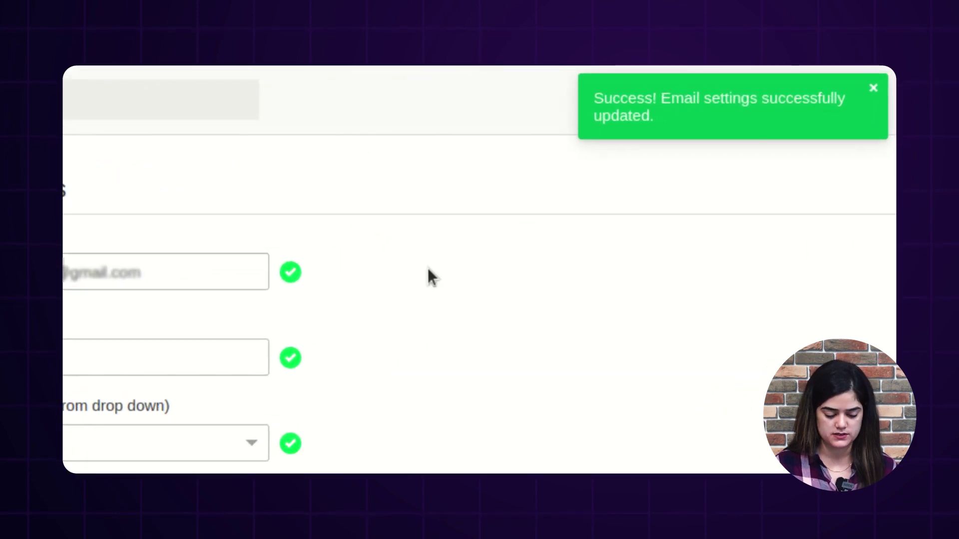
left_click(257, 145)
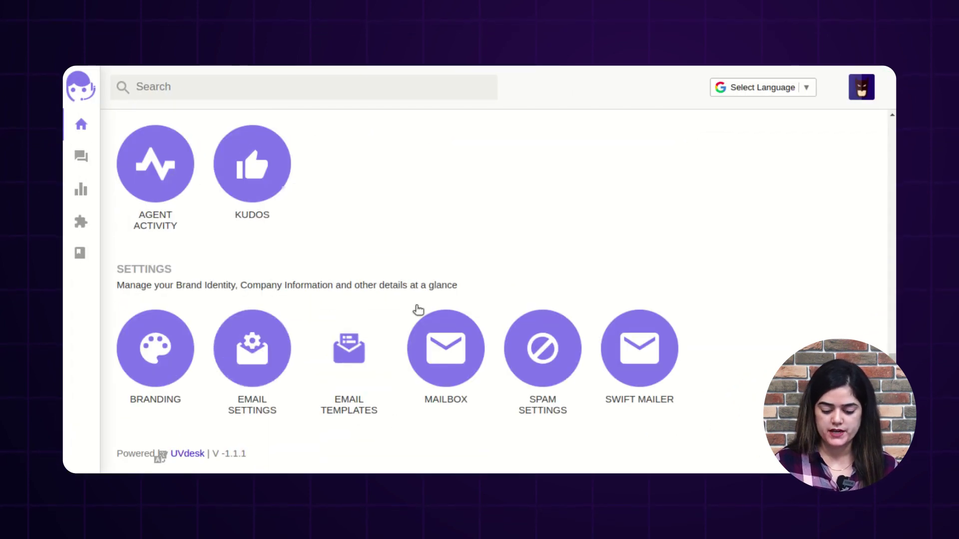